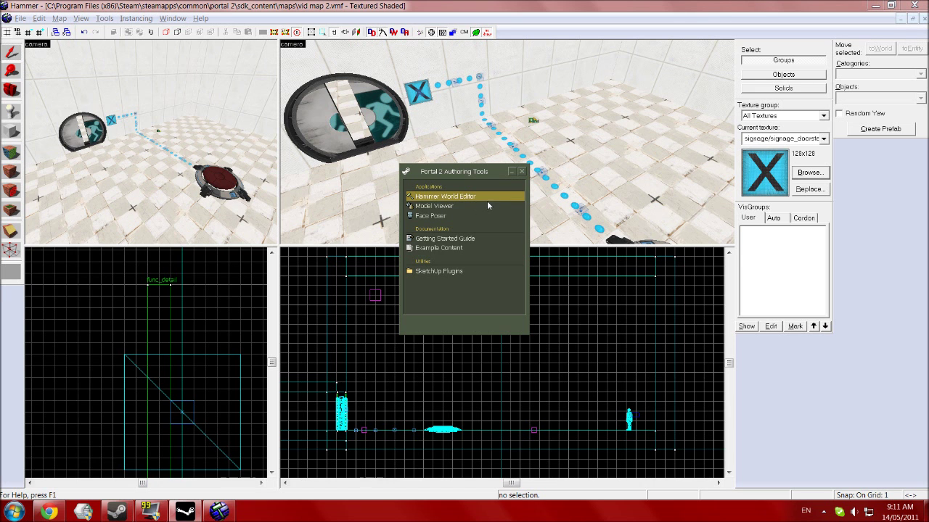
- Examine the chamber's round door, indicator sign, dotted signage trail, floor button, entrance corridor and ceiling in the 3D view
{"action": "left_click", "coordinate": [438, 13]}
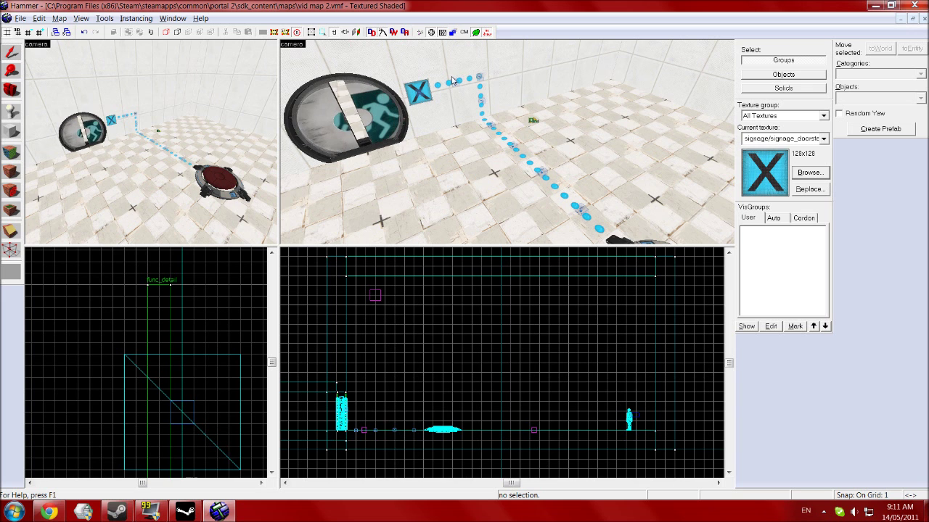
{"action": "key", "text": "z"}
{"action": "key", "text": "d"}
{"action": "key", "text": "s"}
{"action": "key", "text": "Up"}
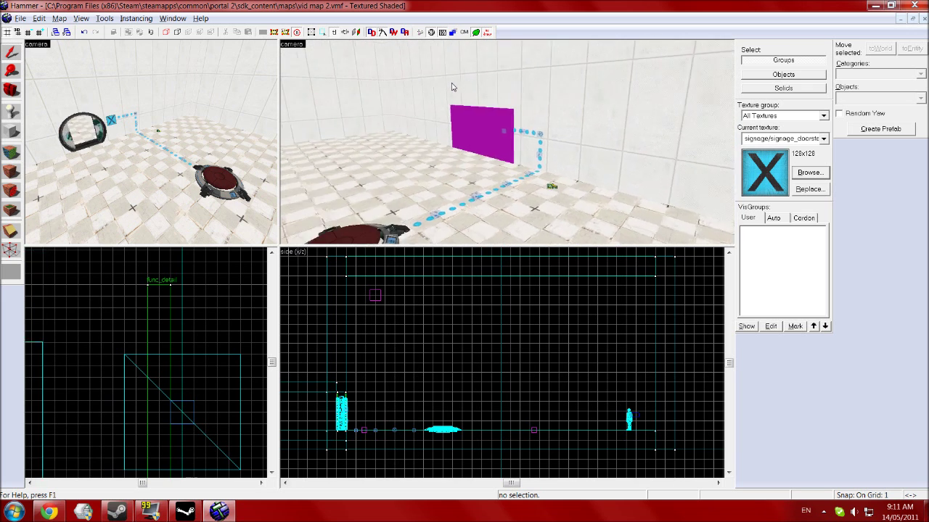
{"action": "key", "text": "Down"}
{"action": "key", "text": "w"}
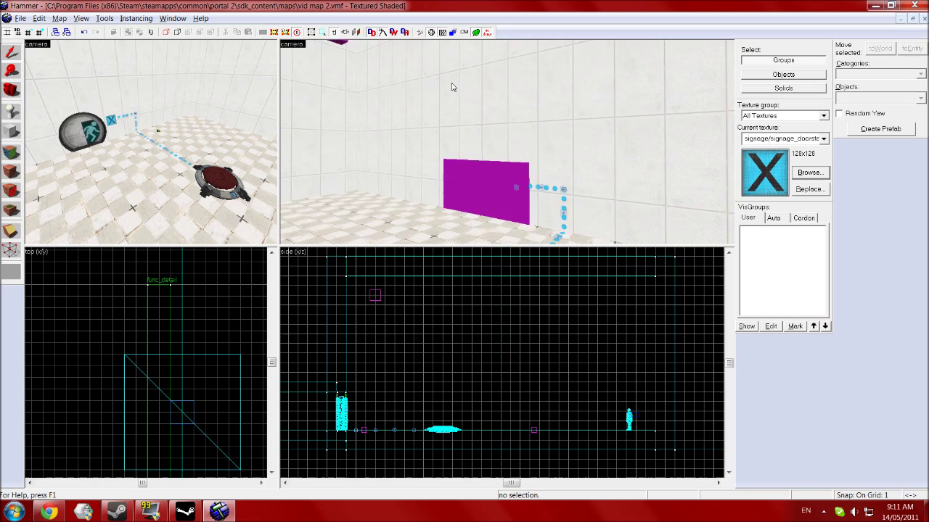
{"action": "key", "text": "Up"}
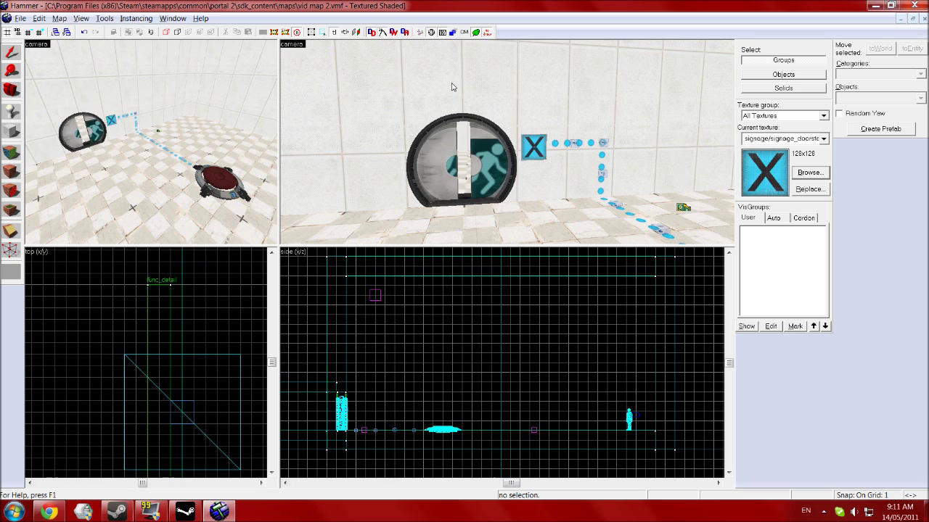
{"action": "key", "text": "z"}
{"action": "key", "text": "a"}
{"action": "key", "text": "Right"}
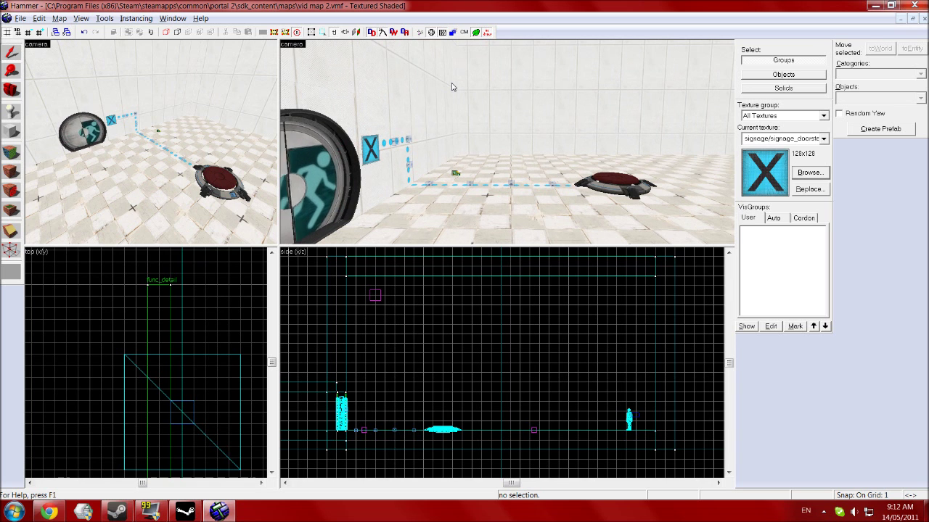
{"action": "key", "text": "Up"}
{"action": "key", "text": "Down"}
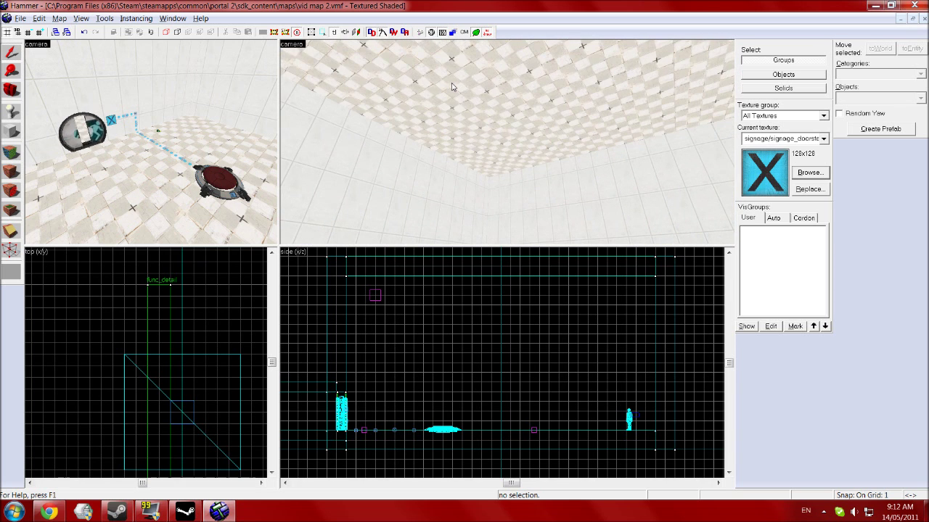
{"action": "key", "text": "Down"}
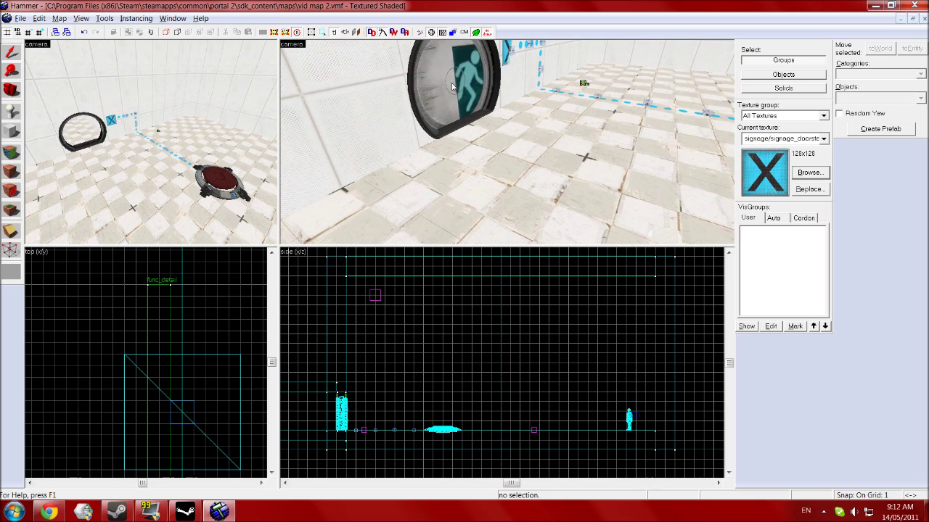
{"action": "key", "text": "Left"}
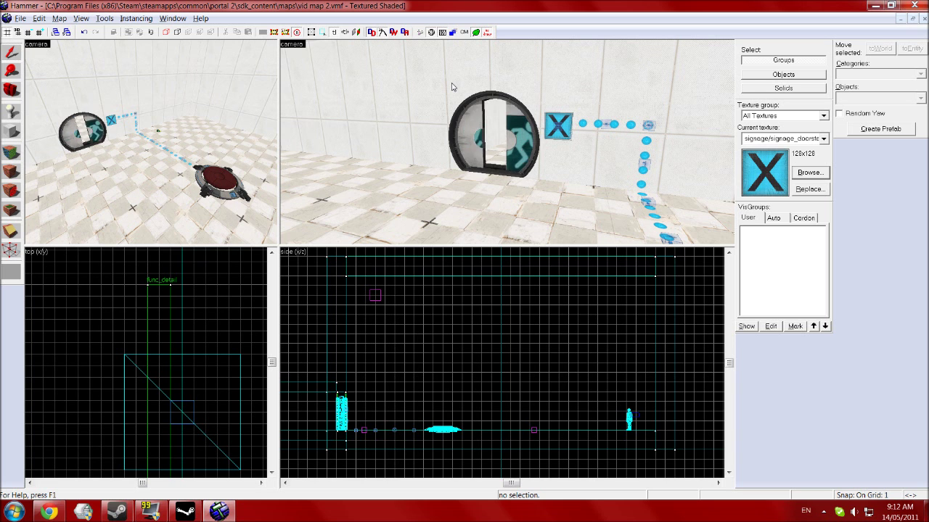
{"action": "key", "text": "Up"}
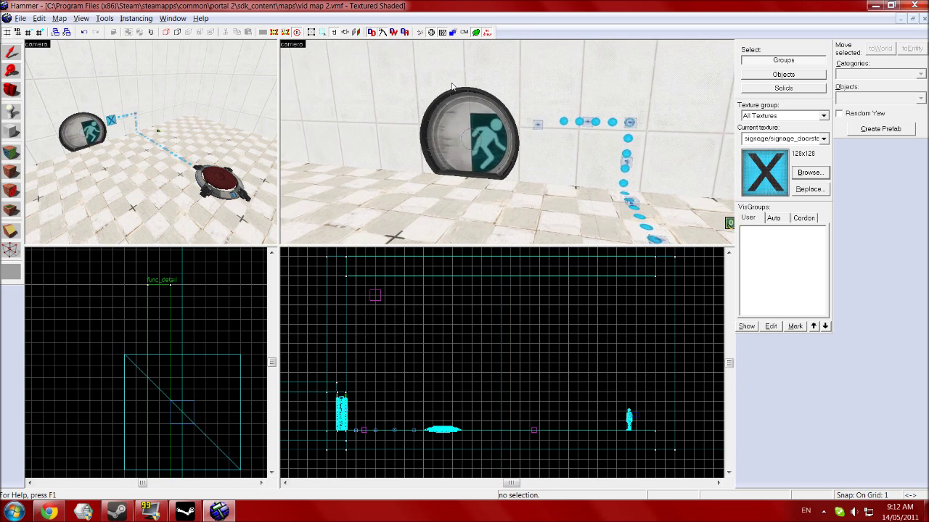
{"action": "key", "text": "w"}
{"action": "key", "text": "Left"}
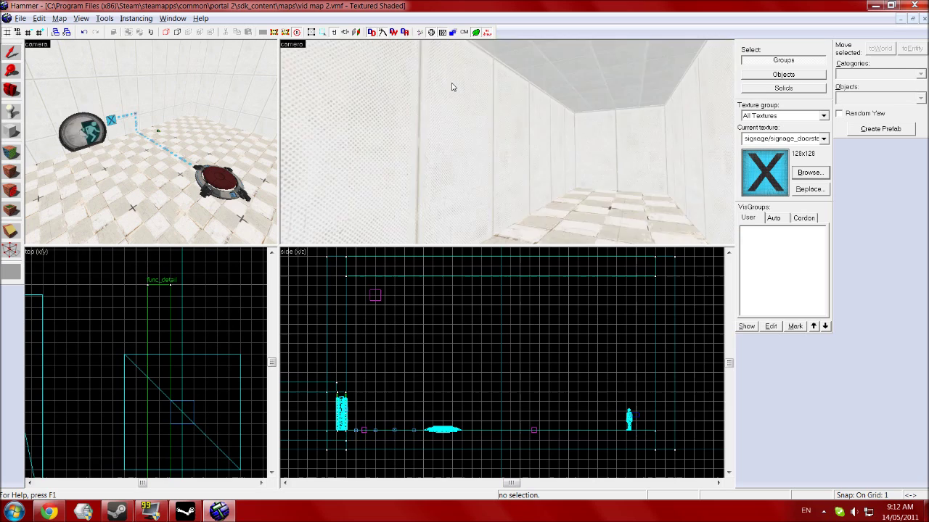
{"action": "key", "text": "w"}
{"action": "key", "text": "Left"}
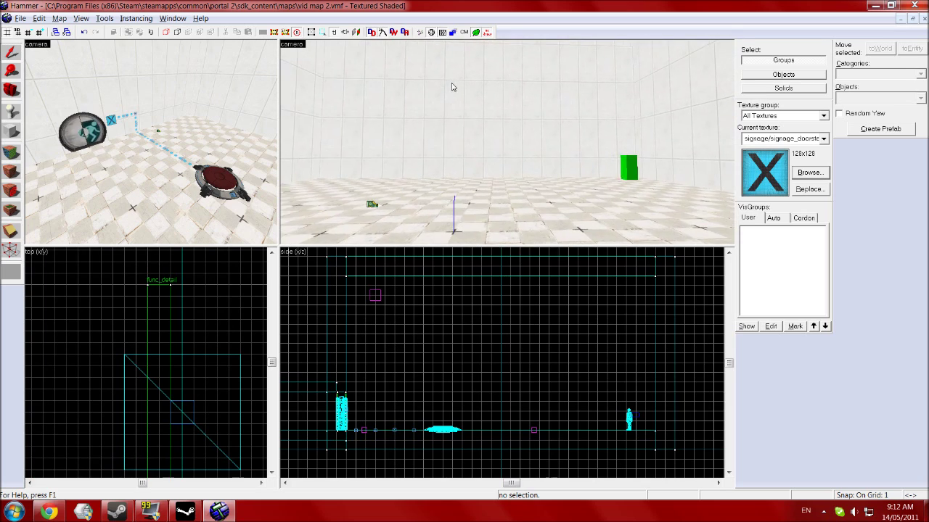
{"action": "key", "text": "s"}
{"action": "key", "text": "s"}
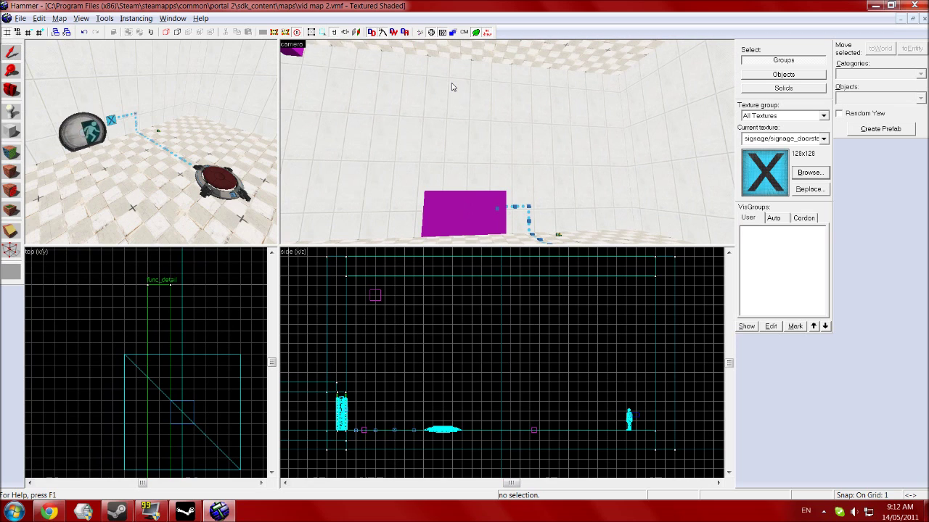
- Place an info_player_start entity up near the ceiling, above the chamber door
{"action": "left_click", "coordinate": [12, 113]}
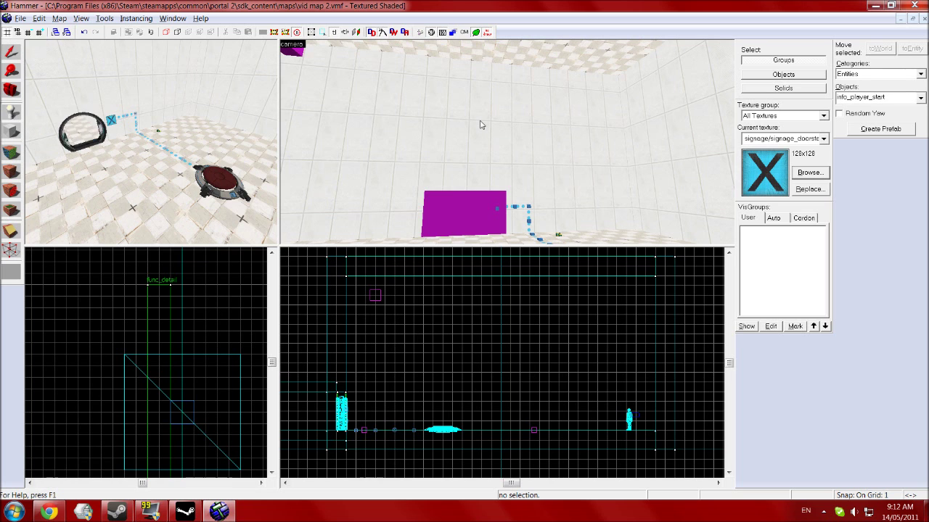
{"action": "key", "text": "z"}
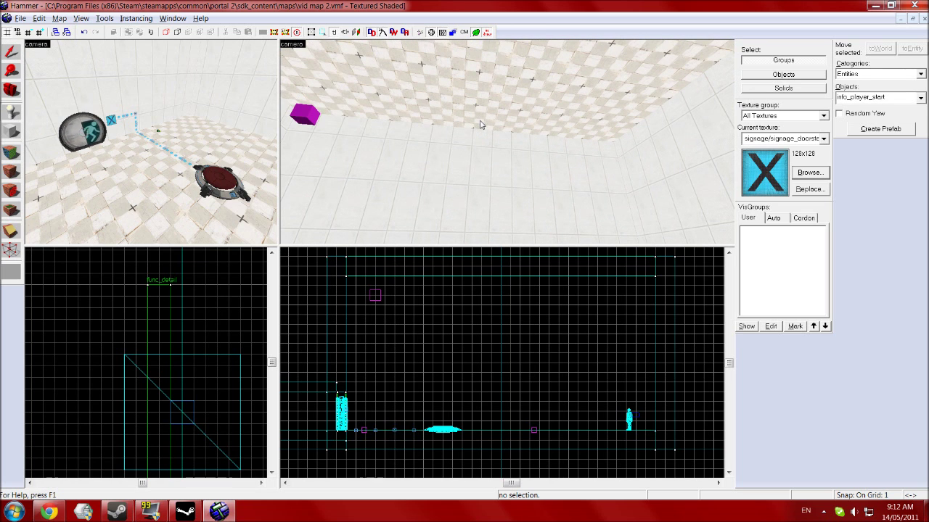
{"action": "left_click", "coordinate": [467, 123]}
{"action": "key", "text": "shift+s"}
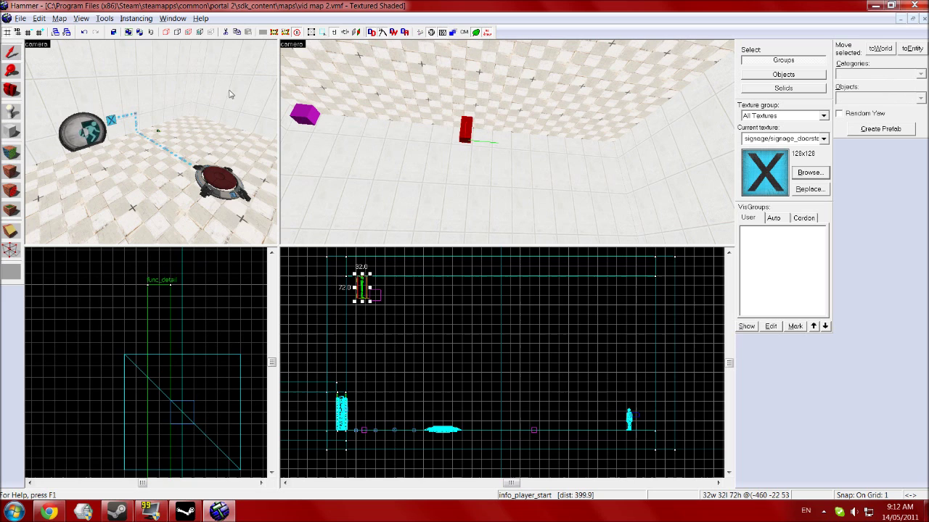
- Change the newly placed entity's class to light_spot, apply it, and check its light cone in the 3D view
{"action": "double_click", "coordinate": [468, 131]}
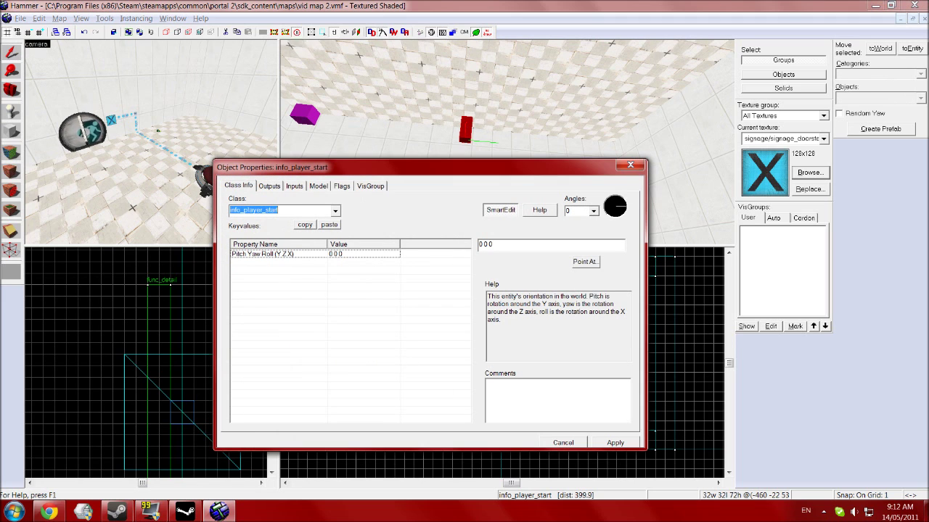
{"action": "type", "text": "light"}
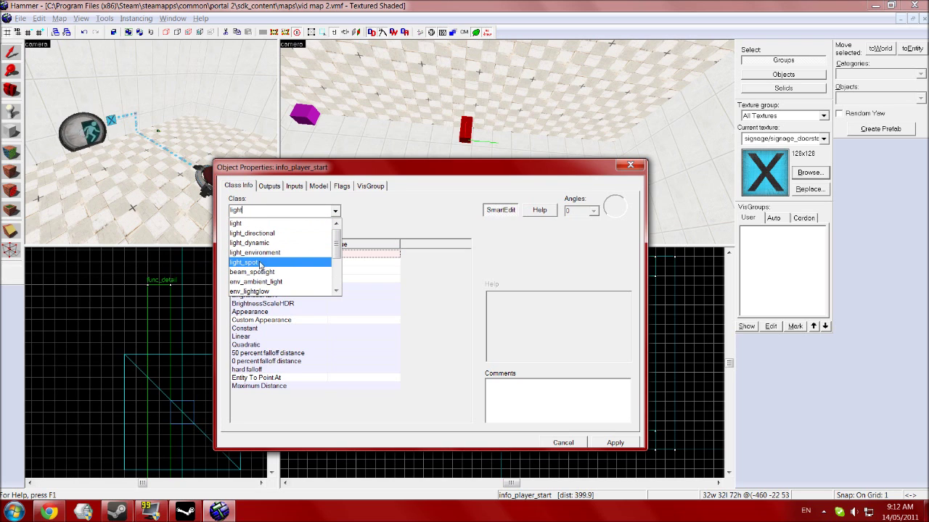
{"action": "left_click", "coordinate": [246, 262]}
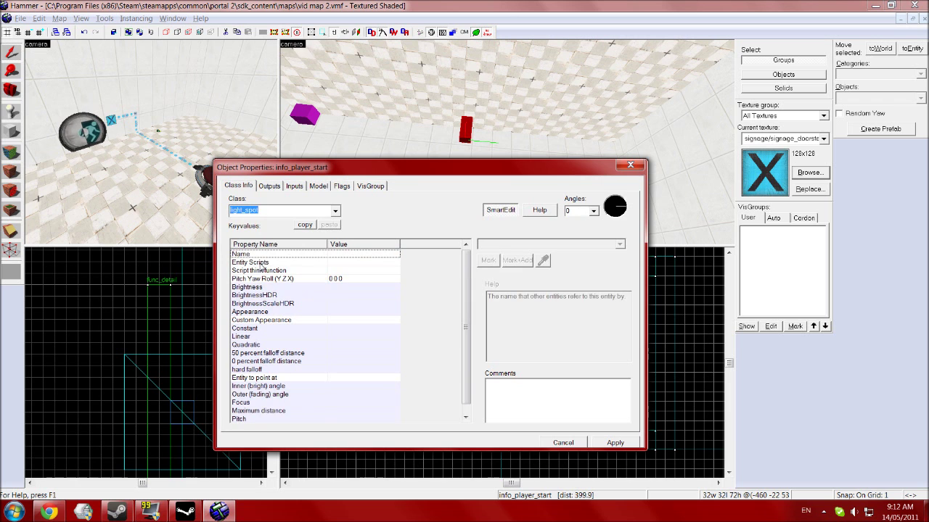
{"action": "left_click", "coordinate": [606, 443]}
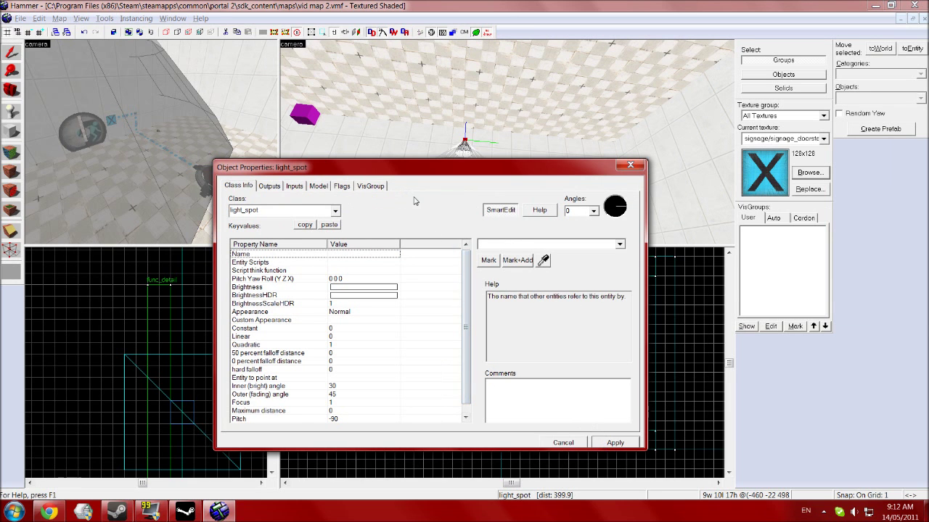
{"action": "left_click_drag", "start_coordinate": [424, 166], "coordinate": [410, 268]}
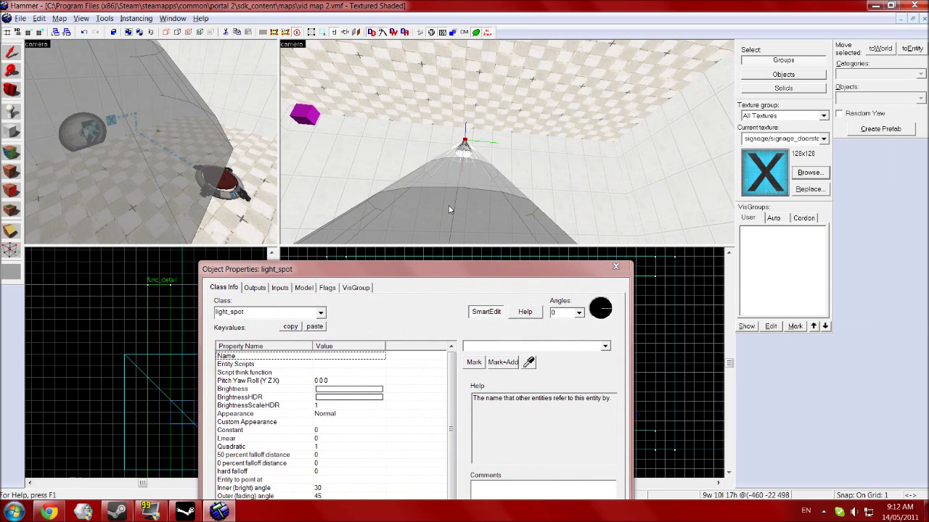
{"action": "key", "text": "z"}
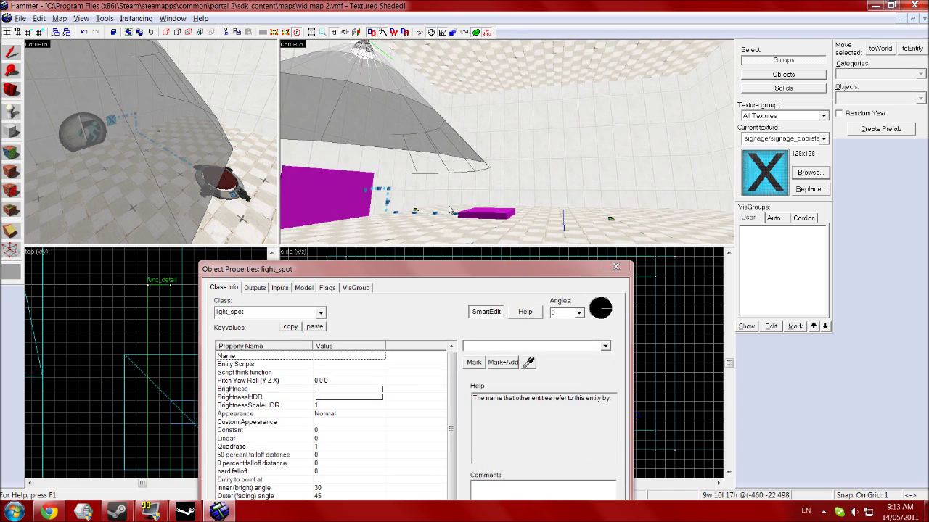
{"action": "key", "text": "z"}
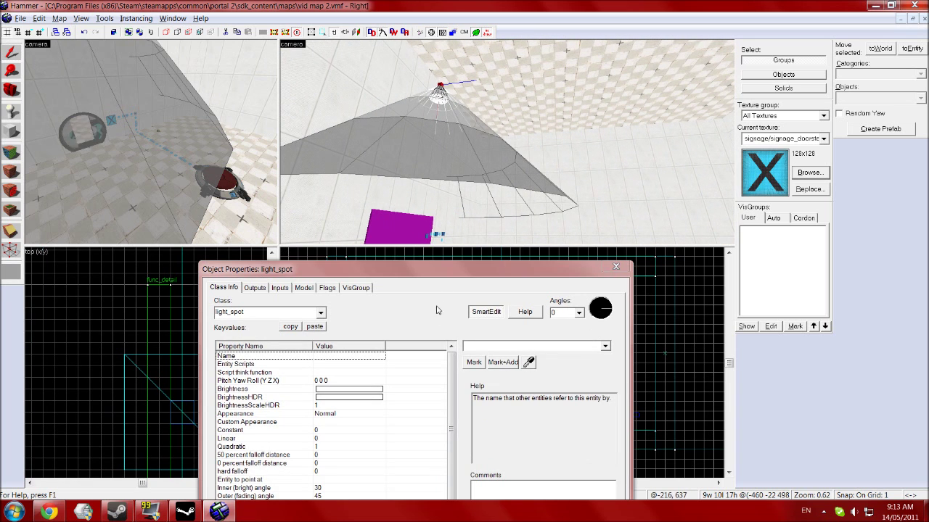
{"action": "left_click_drag", "start_coordinate": [543, 266], "coordinate": [554, 163]}
{"action": "left_click", "coordinate": [627, 165]}
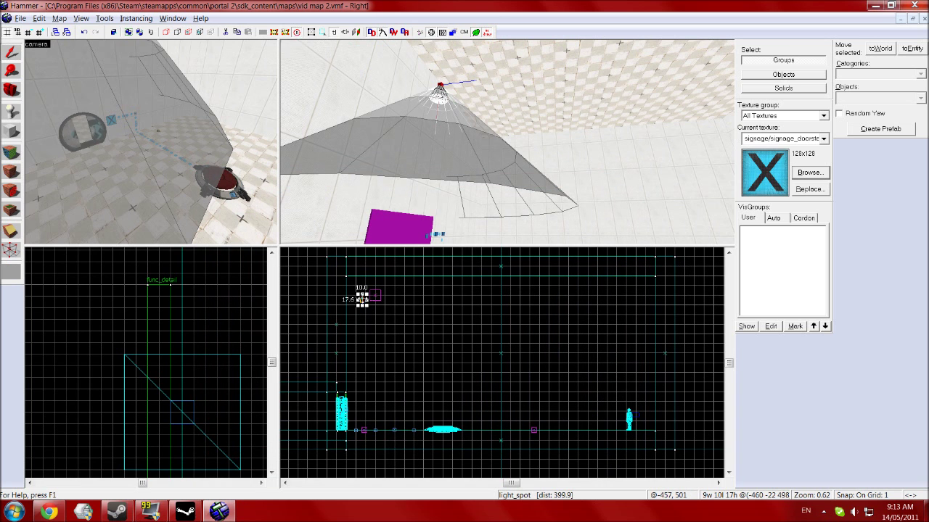
- Move the light_spot to the room's centre at X 0, just below the ceiling, with grid snapping at 32
{"action": "left_click_drag", "start_coordinate": [361, 299], "coordinate": [501, 287]}
{"action": "key", "text": "bracketright"}
{"action": "key", "text": "bracketright"}
{"action": "key", "text": "bracketright"}
{"action": "key", "text": "bracketright"}
{"action": "key", "text": "bracketright"}
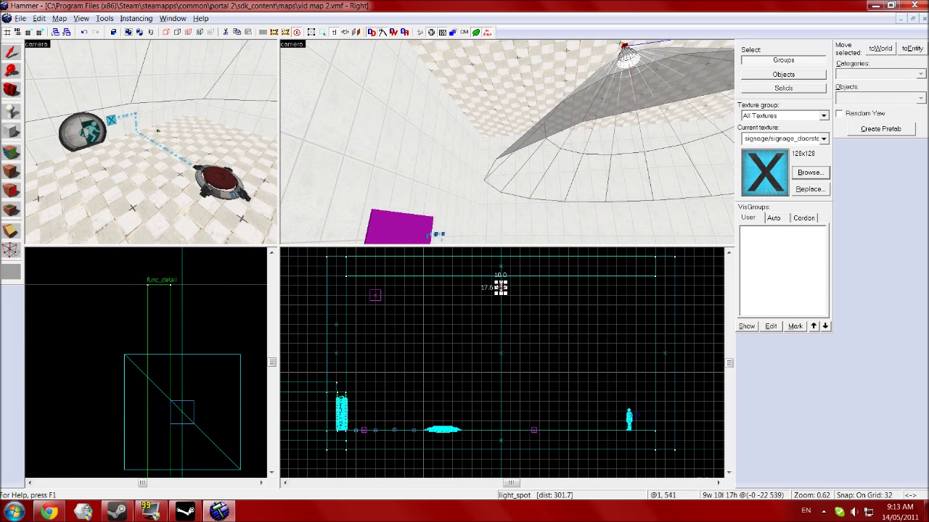
- Locate the light_spot in the top view and align it with the room's centre line at Y 0
{"action": "scroll", "coordinate": [199, 343], "scroll_direction": "down", "scroll_amount": 18}
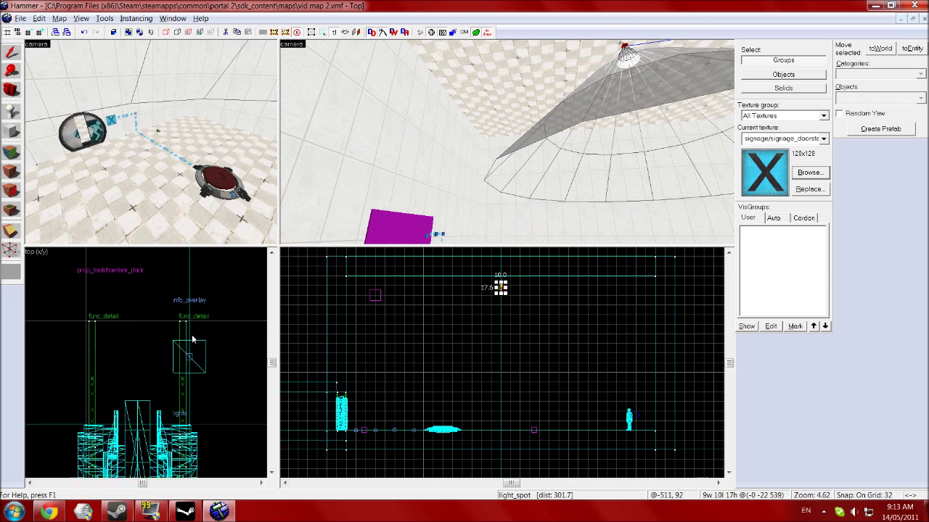
{"action": "key", "text": "Left"}
{"action": "key", "text": "Left"}
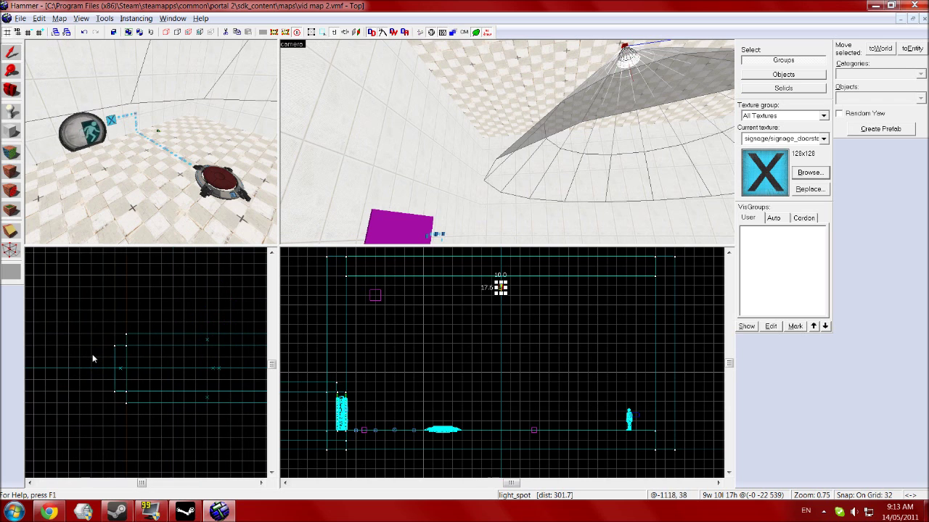
{"action": "key", "text": "Right"}
{"action": "key", "text": "Right"}
{"action": "key", "text": "Right"}
{"action": "key", "text": "Right"}
{"action": "key", "text": "Right"}
{"action": "key", "text": "Right"}
{"action": "key", "text": "Right"}
{"action": "key", "text": "Right"}
{"action": "key", "text": "Right"}
{"action": "key", "text": "Right"}
{"action": "key", "text": "Right"}
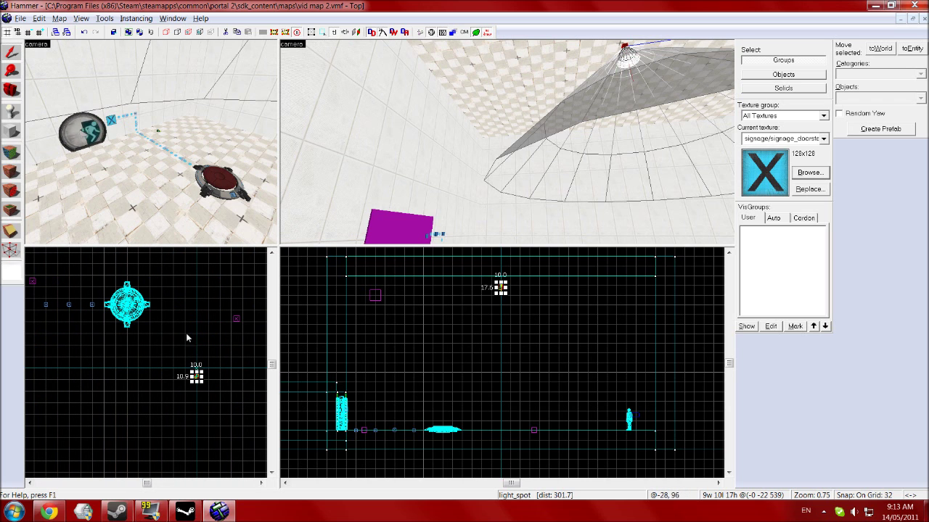
{"action": "left_click_drag", "start_coordinate": [195, 376], "coordinate": [196, 370]}
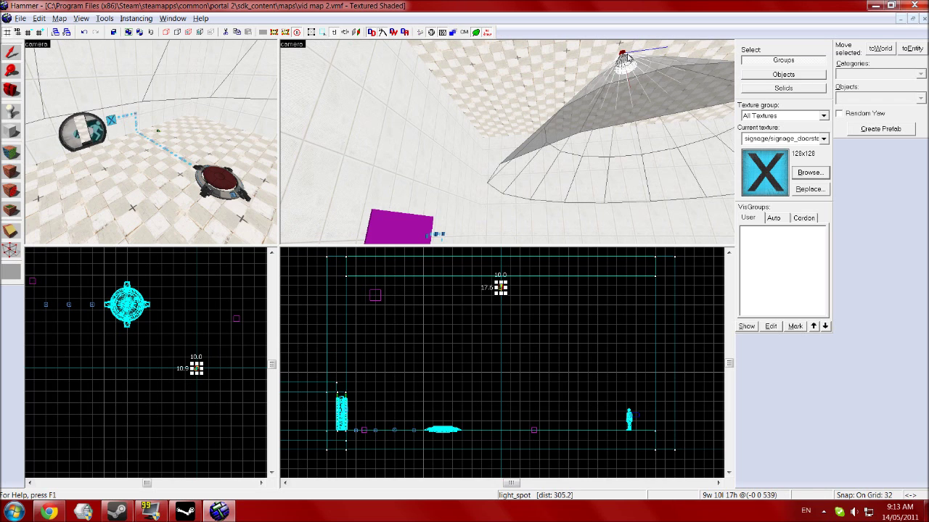
{"action": "key", "text": "alt+Return"}
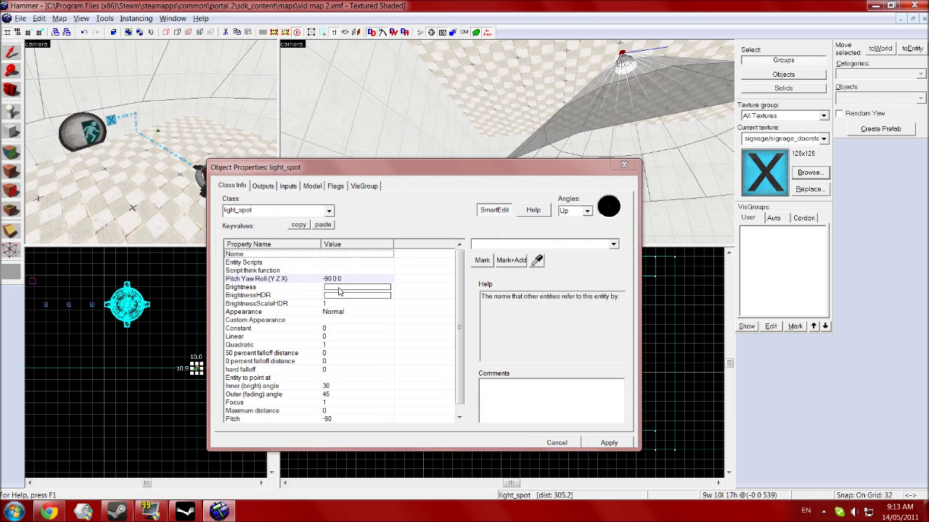
{"action": "left_click", "coordinate": [339, 288]}
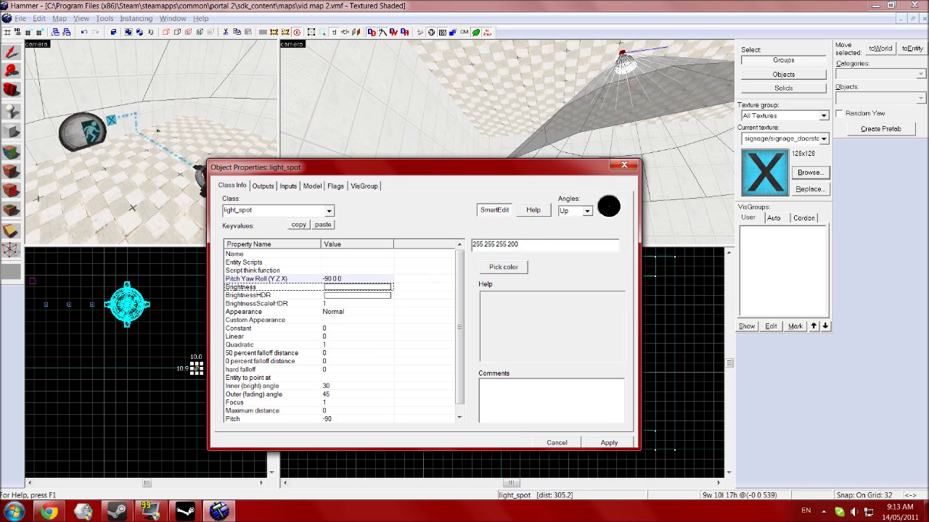
{"action": "left_click", "coordinate": [486, 246]}
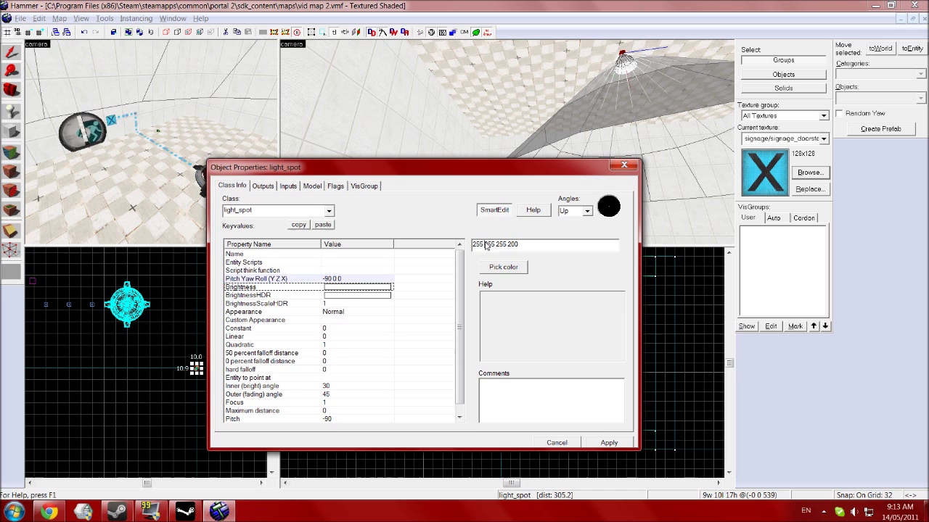
{"action": "double_click", "coordinate": [499, 246]}
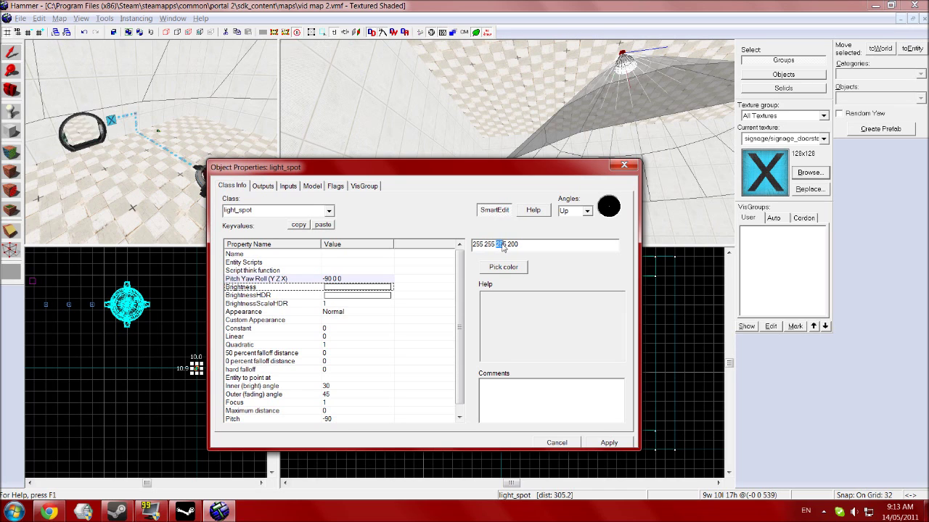
{"action": "double_click", "coordinate": [512, 245]}
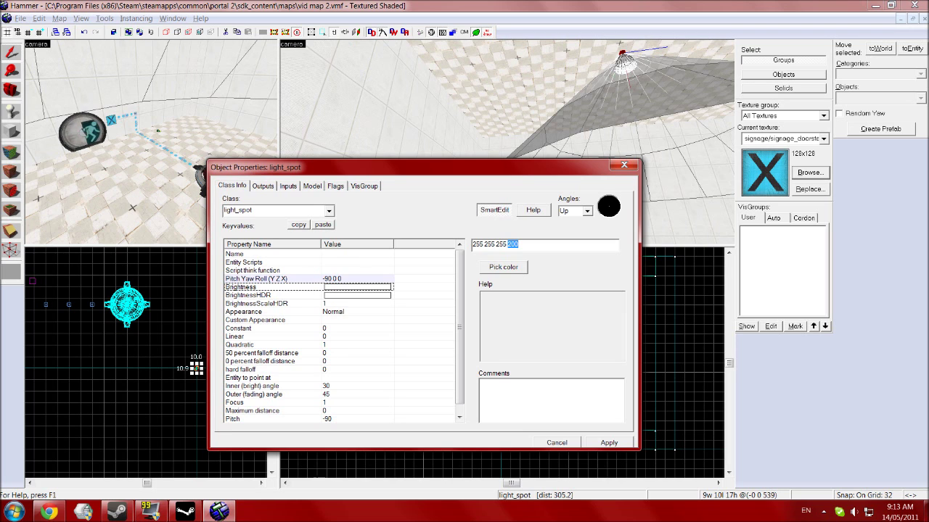
{"action": "type", "text": "1000"}
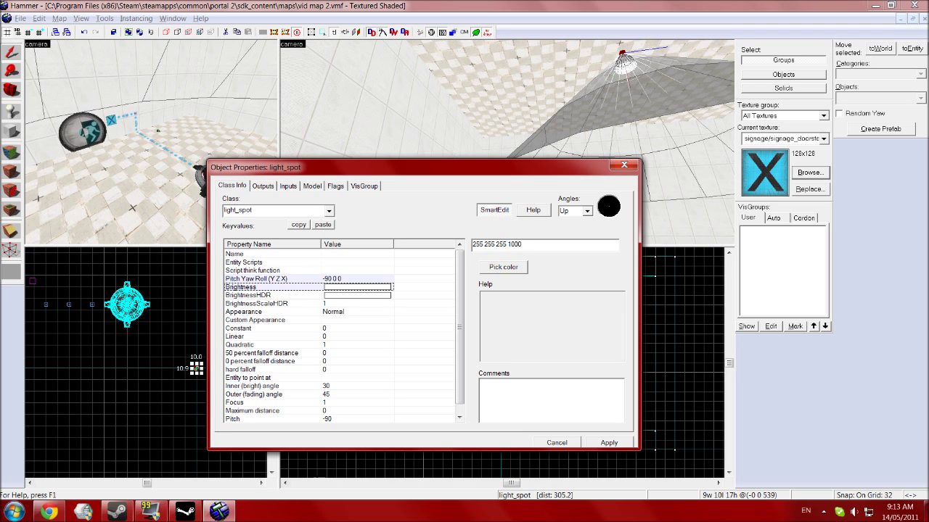
{"action": "left_click", "coordinate": [602, 442]}
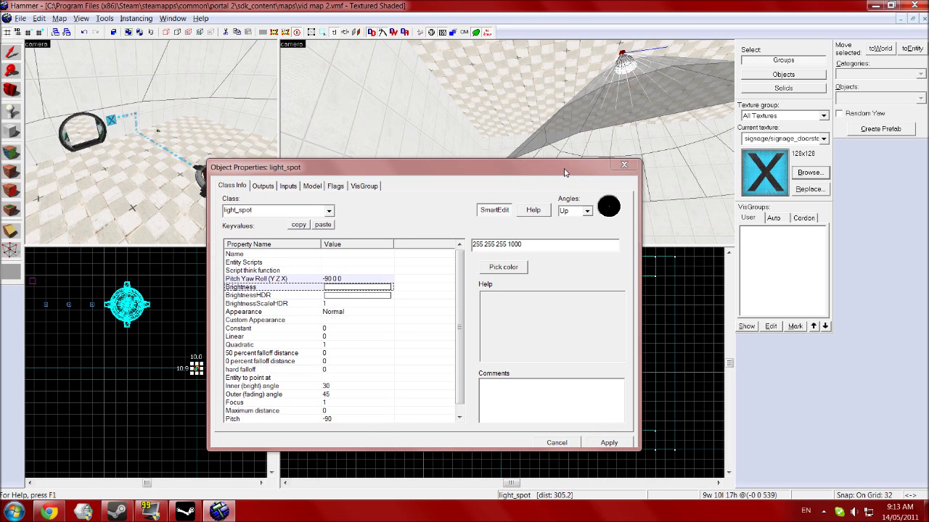
- Close the light_spot's properties and inspect its light cone from below in the 3D camera view
{"action": "left_click", "coordinate": [623, 165]}
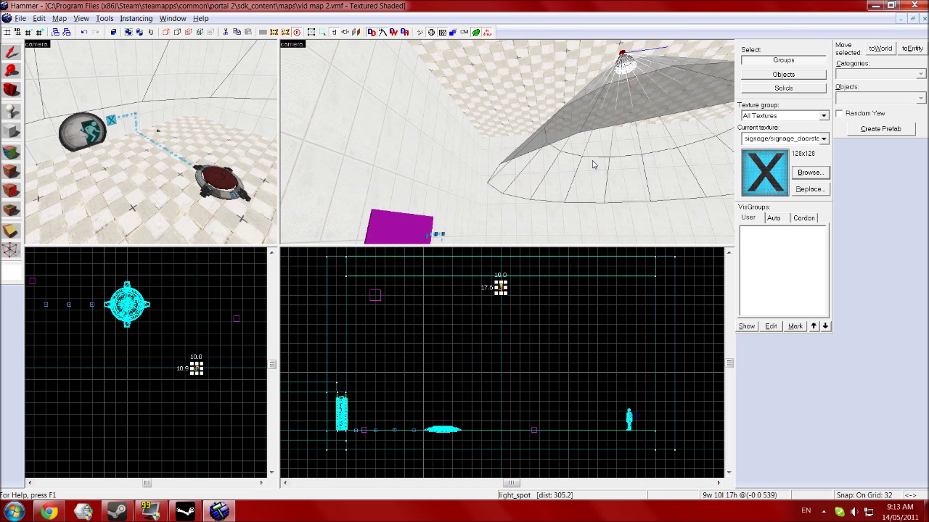
{"action": "key", "text": "z"}
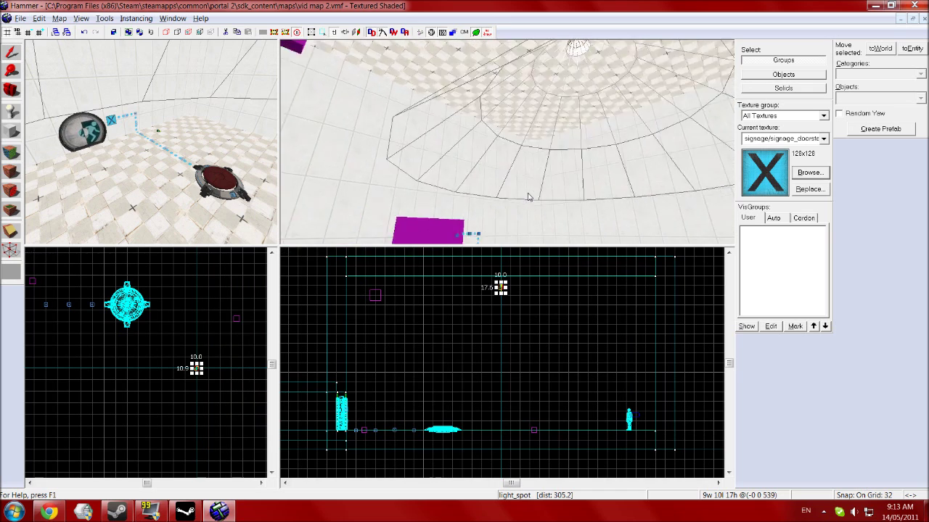
{"action": "key", "text": "s"}
{"action": "key", "text": "Left"}
{"action": "key", "text": "Left"}
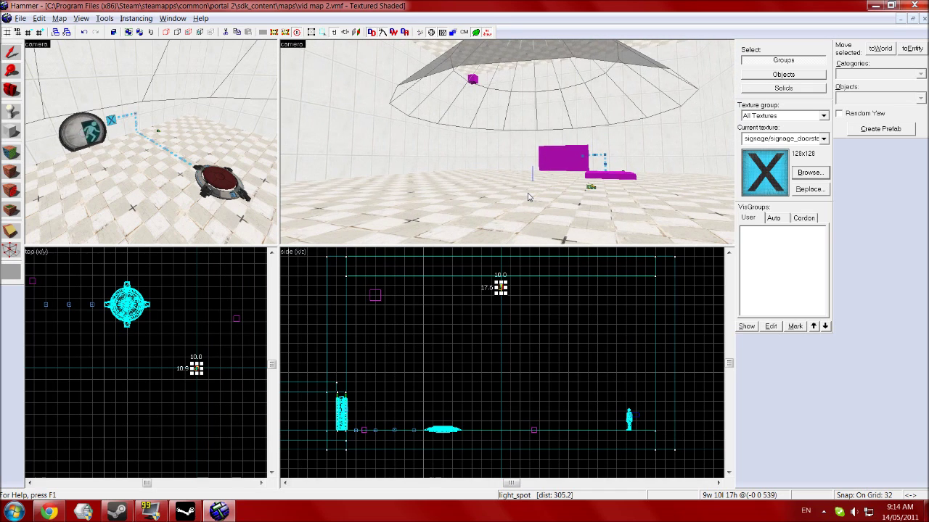
{"action": "key", "text": "Up"}
{"action": "key", "text": "Up"}
{"action": "key", "text": "Up"}
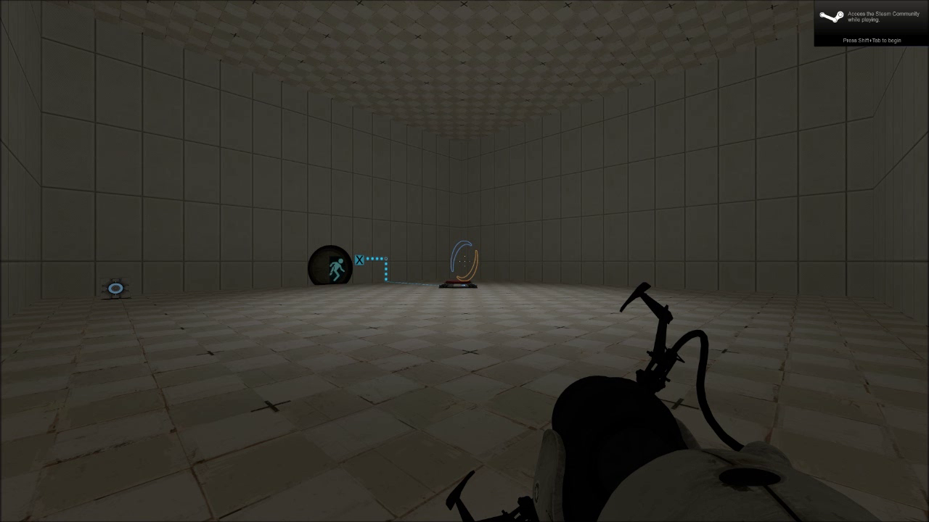
- In Portal 2, walk through the compiled test chamber and examine the lighting around the door, cube, floor button and corners
{"action": "key", "text": "w"}
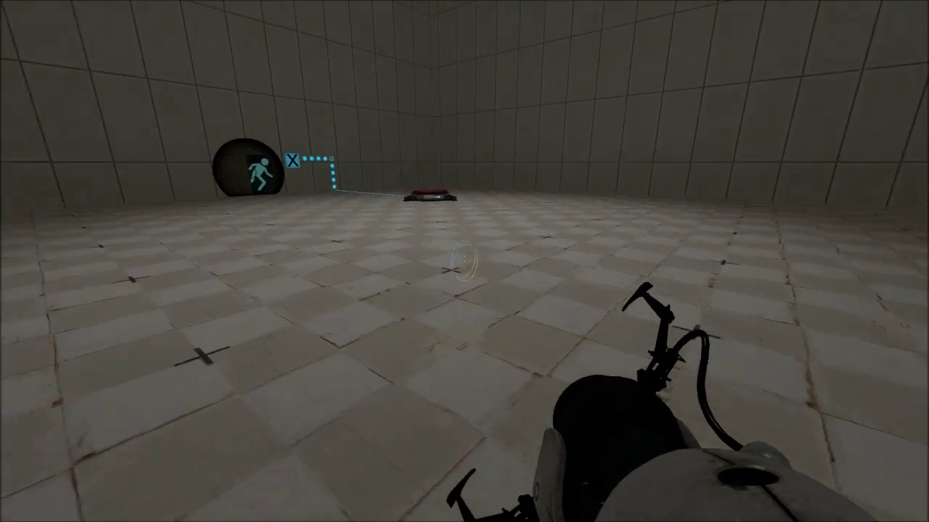
{"action": "key", "text": "w"}
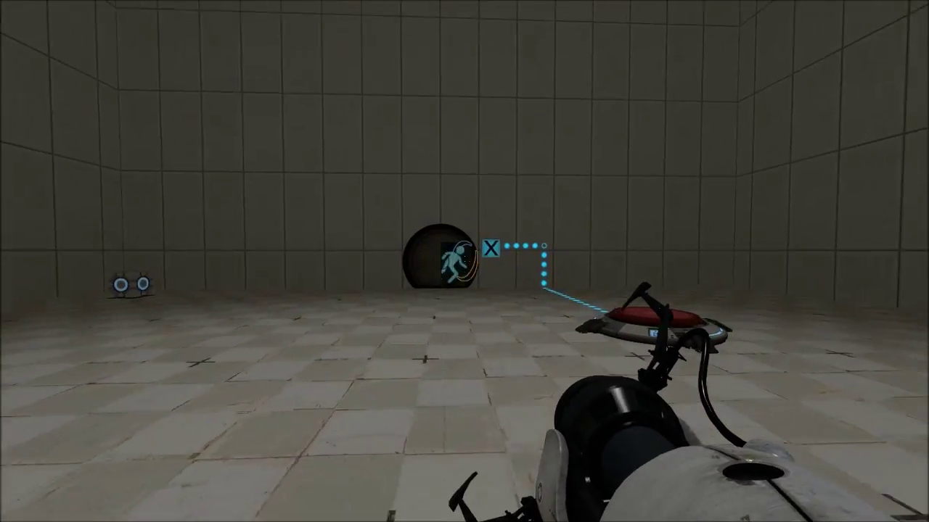
{"action": "key", "text": "w"}
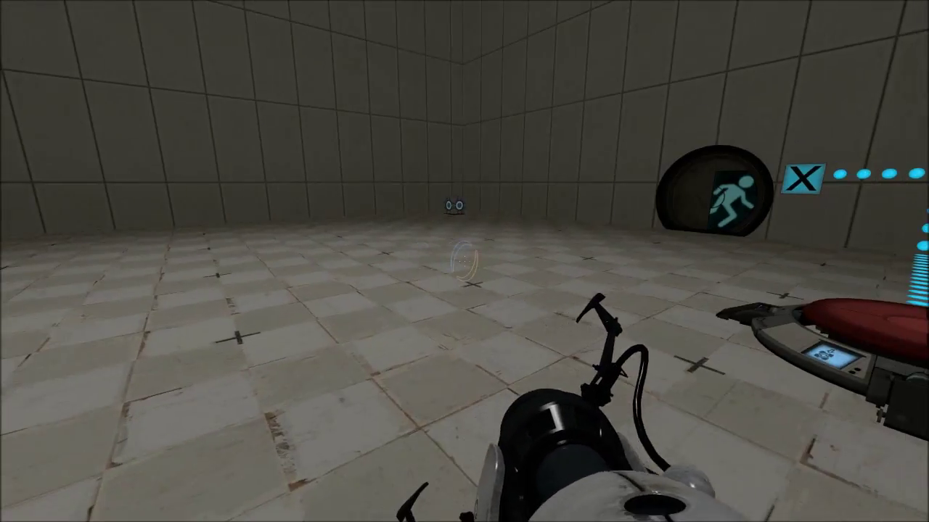
{"action": "key", "text": "w"}
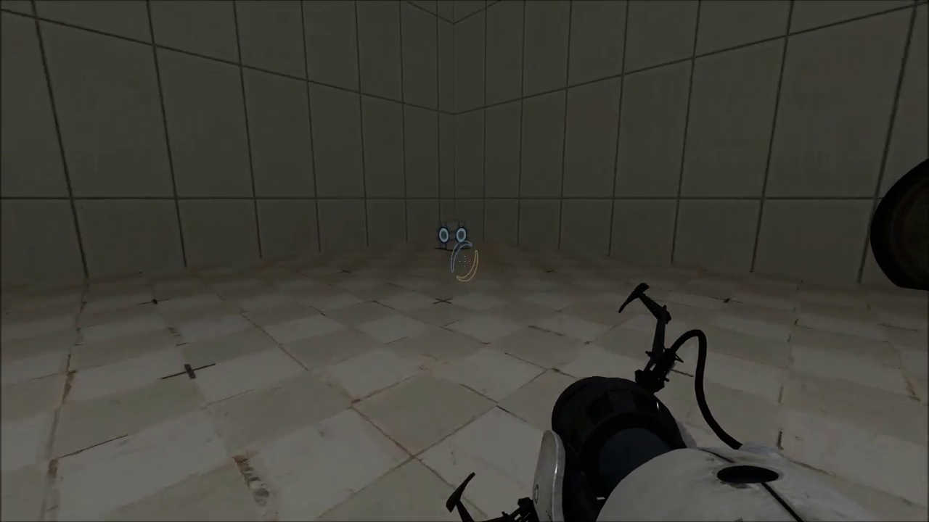
{"action": "key", "text": "w"}
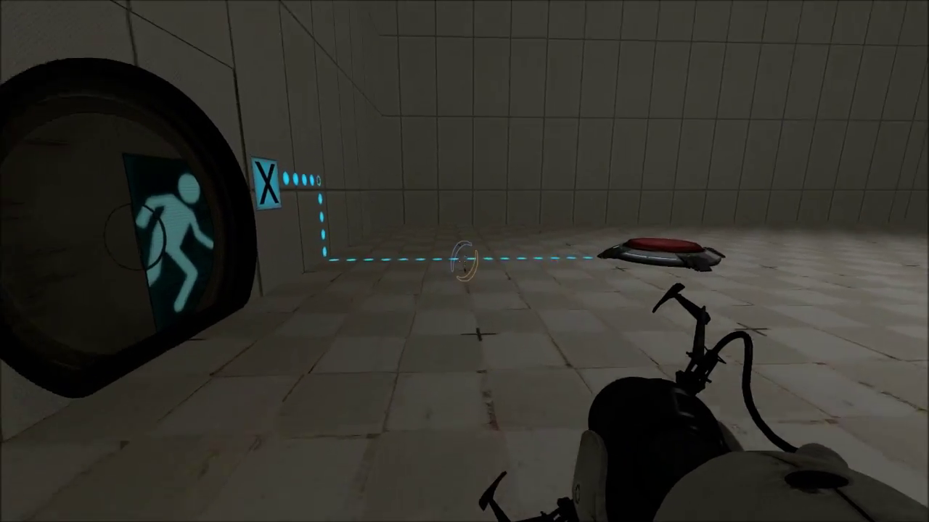
{"action": "key", "text": "w"}
{"action": "key", "text": "a"}
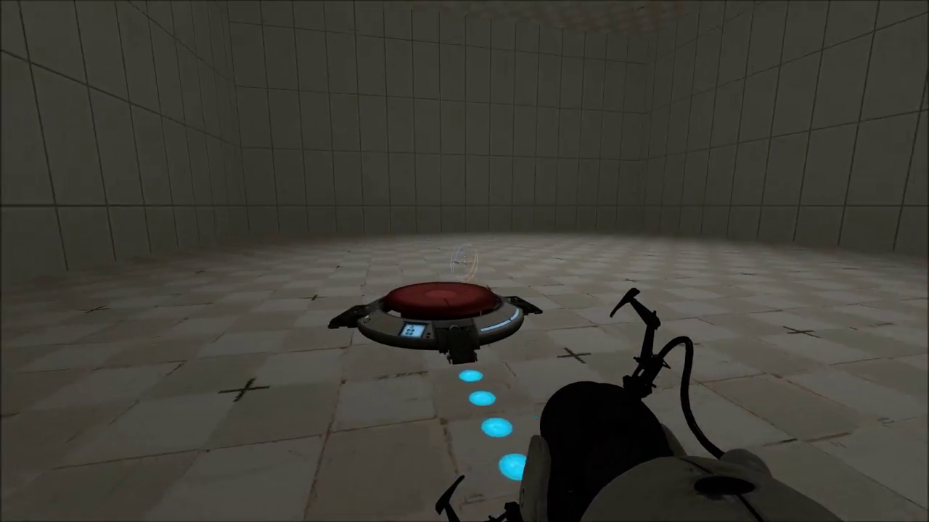
{"action": "key", "text": "a"}
{"action": "key", "text": "s"}
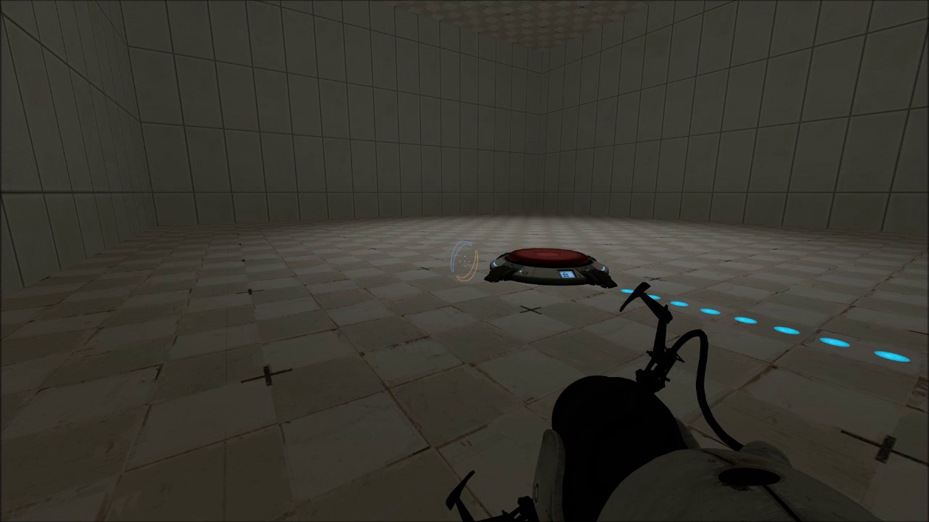
- Run mat_fullbright 0 in the developer console and return to the game
{"action": "key", "text": "grave"}
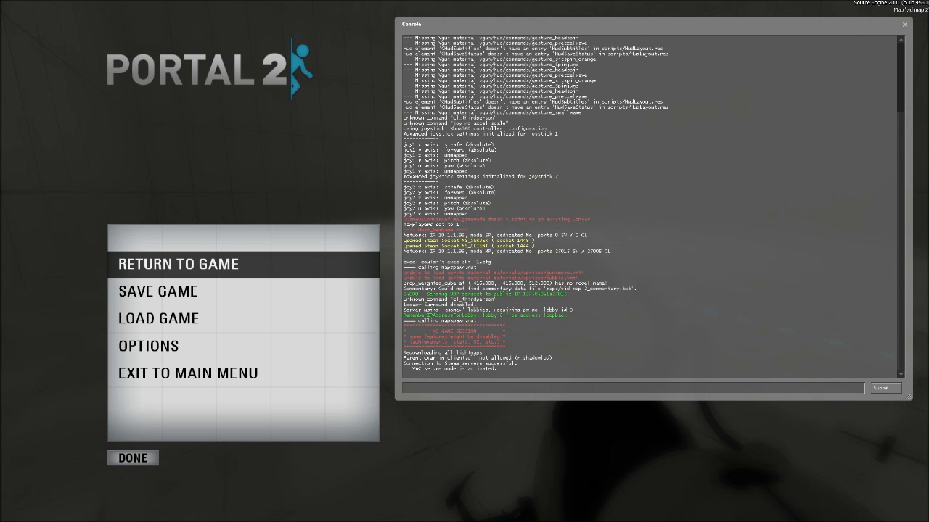
{"action": "type", "text": "mat"}
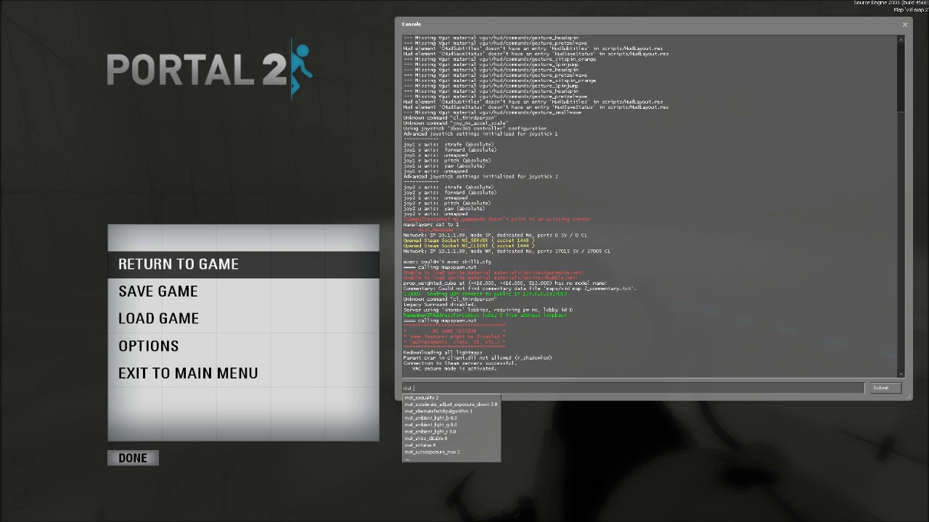
{"action": "type", "text": "_fu"}
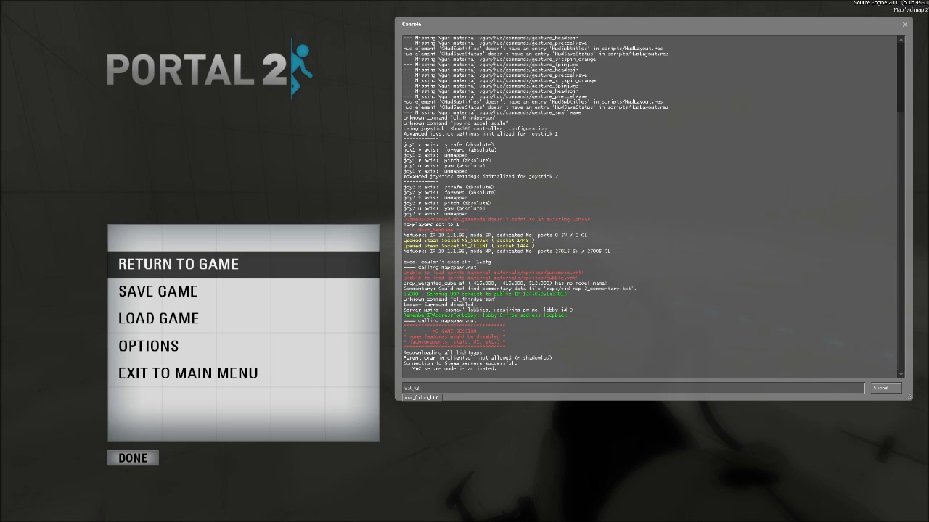
{"action": "type", "text": "llbright 0"}
{"action": "key", "text": "Return"}
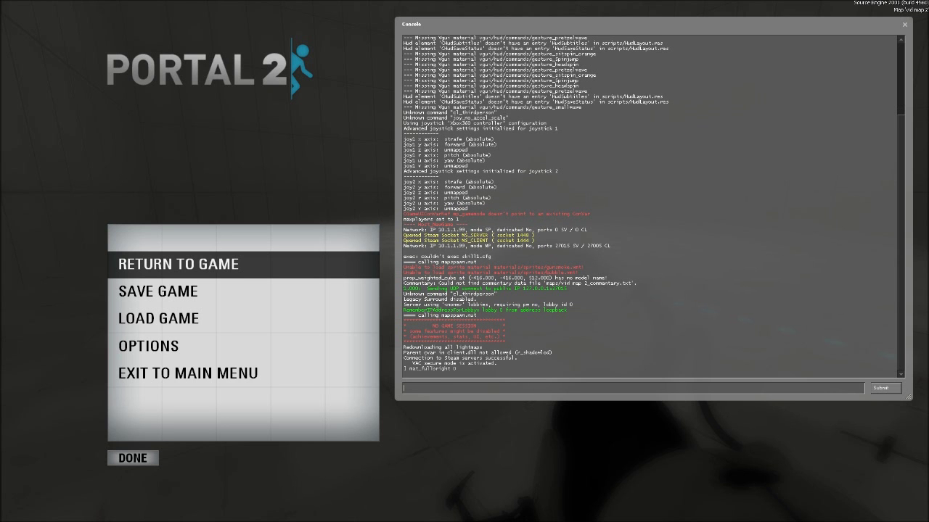
{"action": "left_click", "coordinate": [172, 262]}
{"action": "key", "text": "s"}
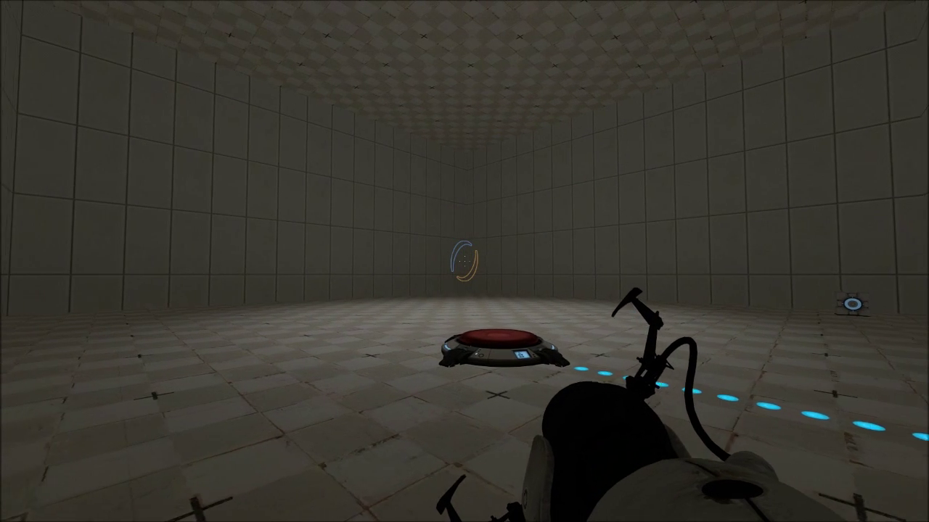
- Turn on fullbright rendering with the console command mat_fullbright 1 and resume the game
{"action": "key", "text": "Escape"}
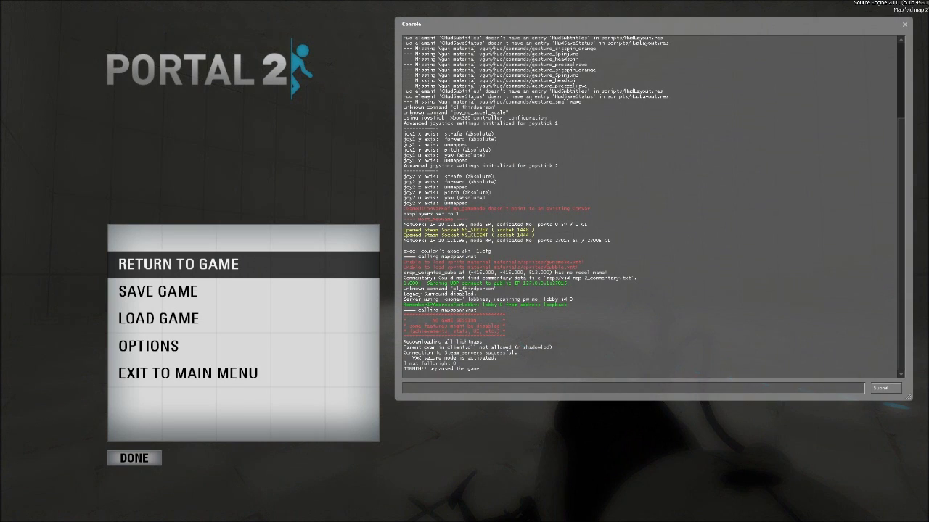
{"action": "type", "text": "mat"}
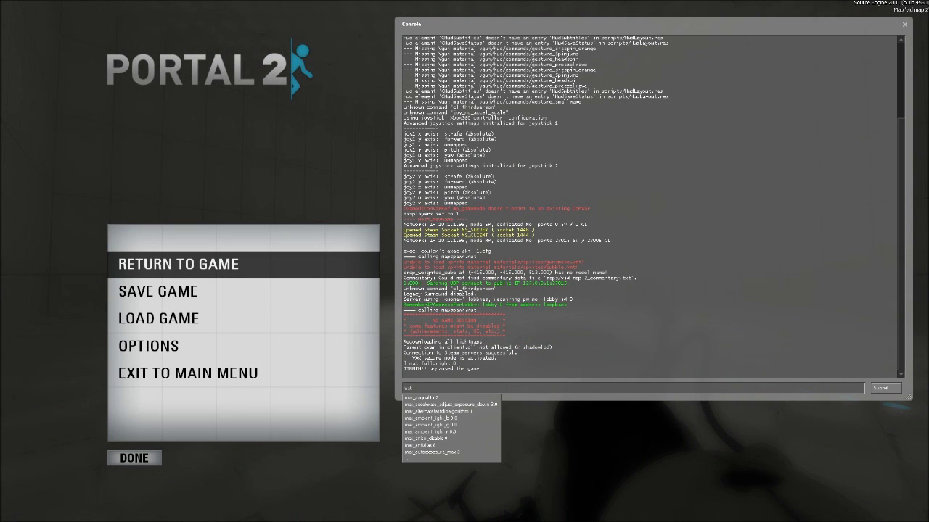
{"action": "type", "text": "_ful"}
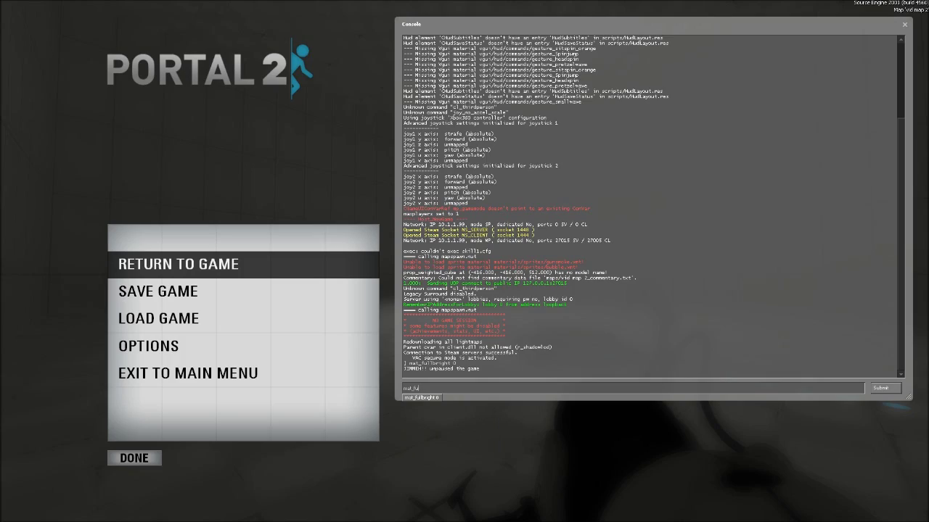
{"action": "type", "text": "lbright 1"}
{"action": "key", "text": "Return"}
{"action": "left_click", "coordinate": [284, 264]}
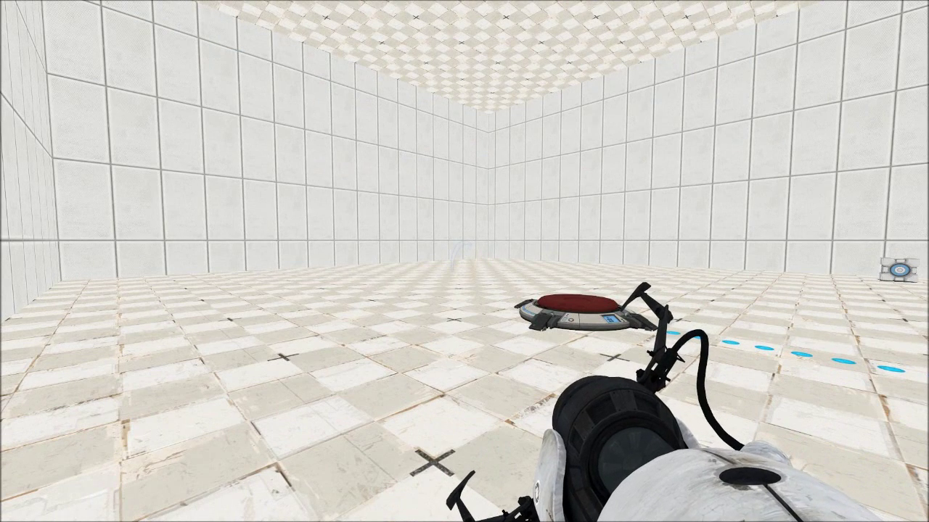
- Switch fullbright rendering back off with mat_fullbright 0 and resume play to view the ceiling
{"action": "key", "text": "grave"}
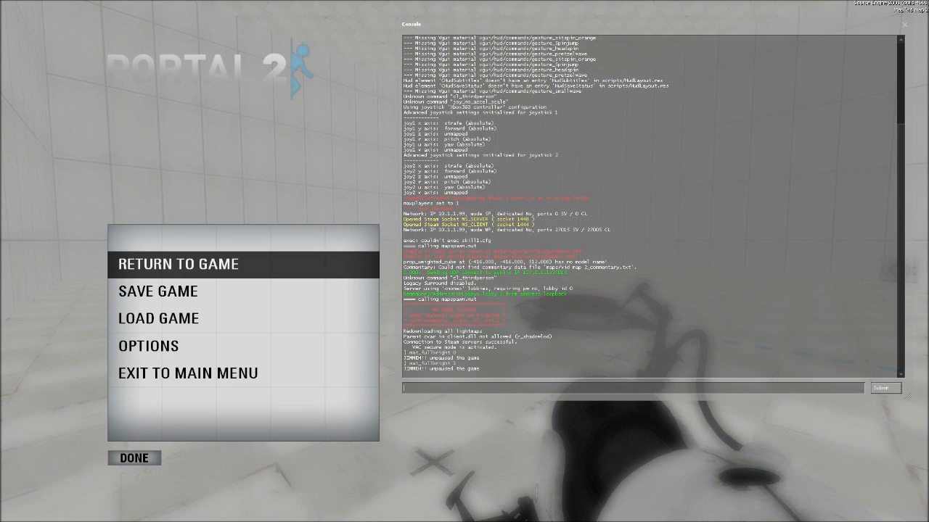
{"action": "type", "text": "ma"}
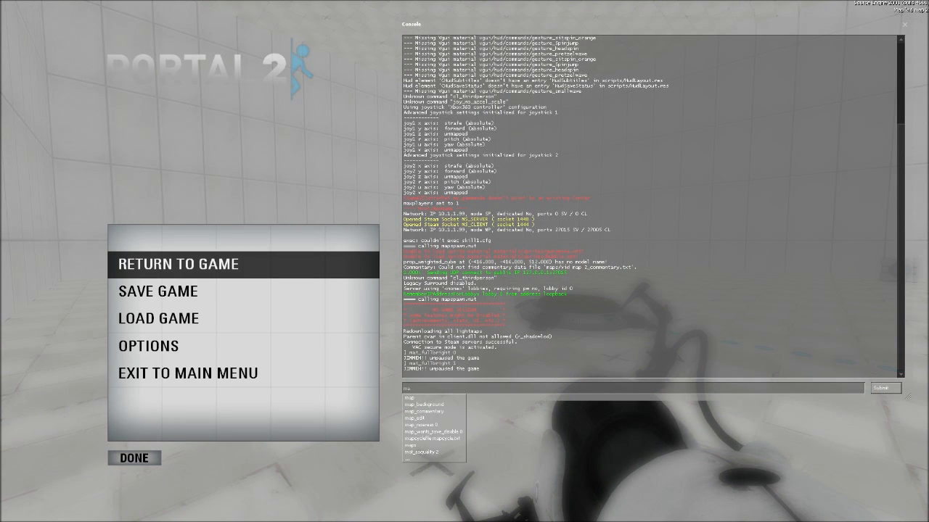
{"action": "type", "text": "t_fullbright 0"}
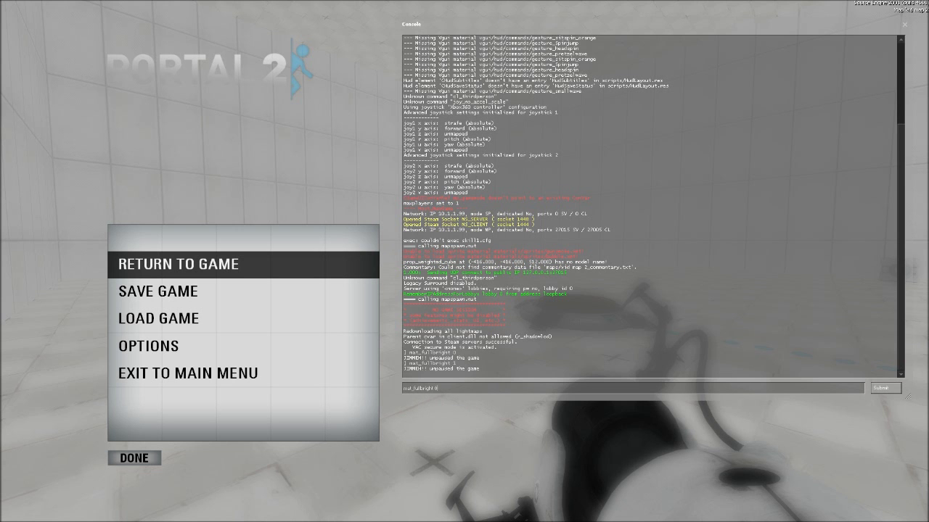
{"action": "key", "text": "Return"}
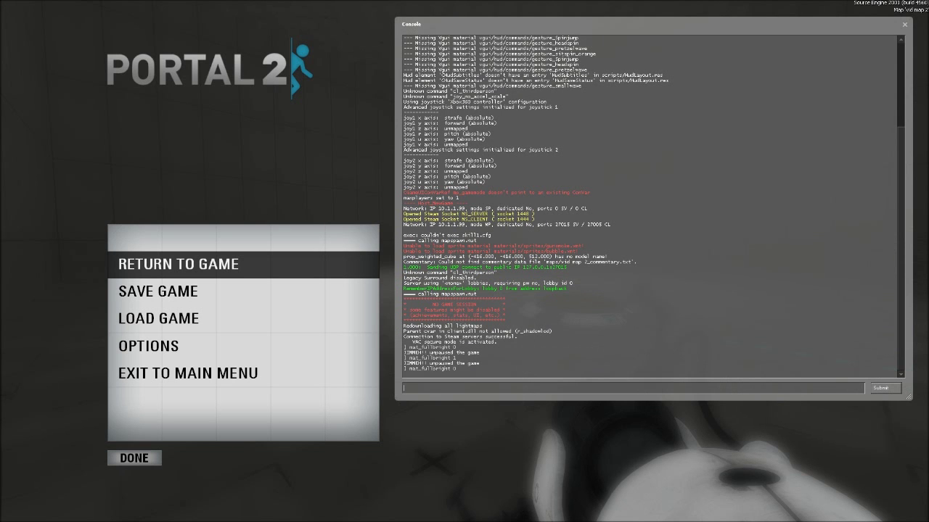
{"action": "left_click", "coordinate": [239, 261]}
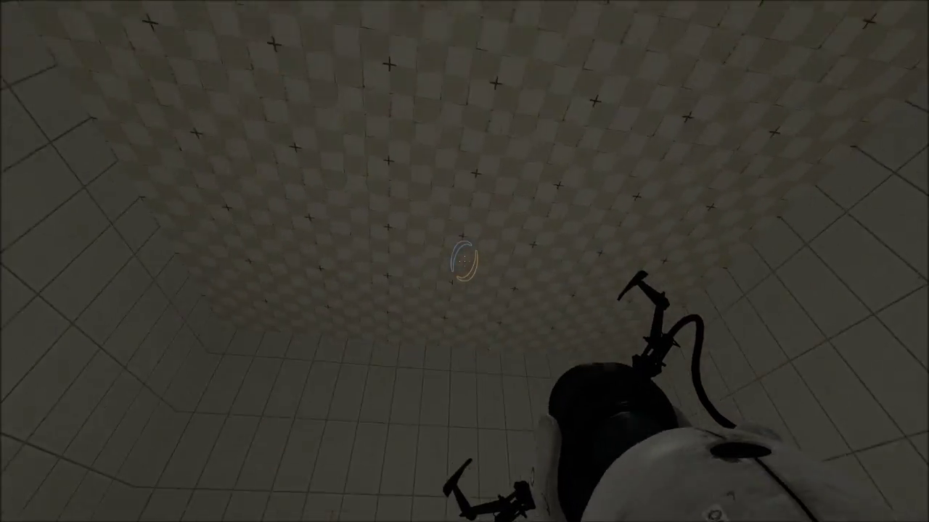
- Walk around the chamber and compare the lighting in the far corner, along the walls and around the floor button
{"action": "key", "text": "w"}
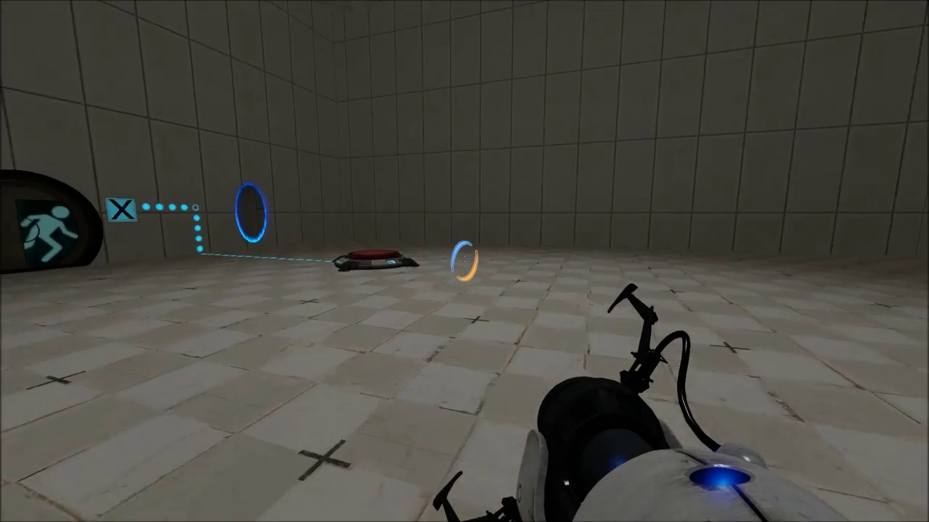
{"action": "key", "text": "w"}
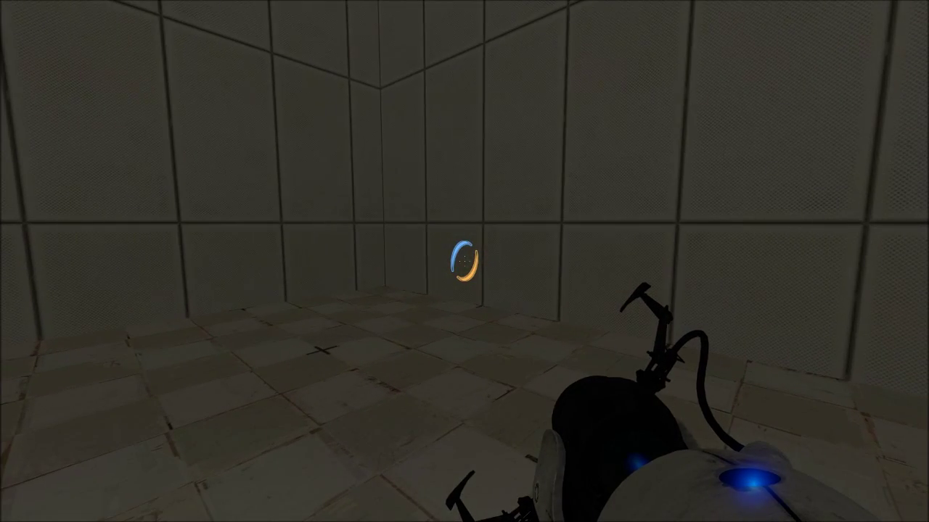
{"action": "key", "text": "s"}
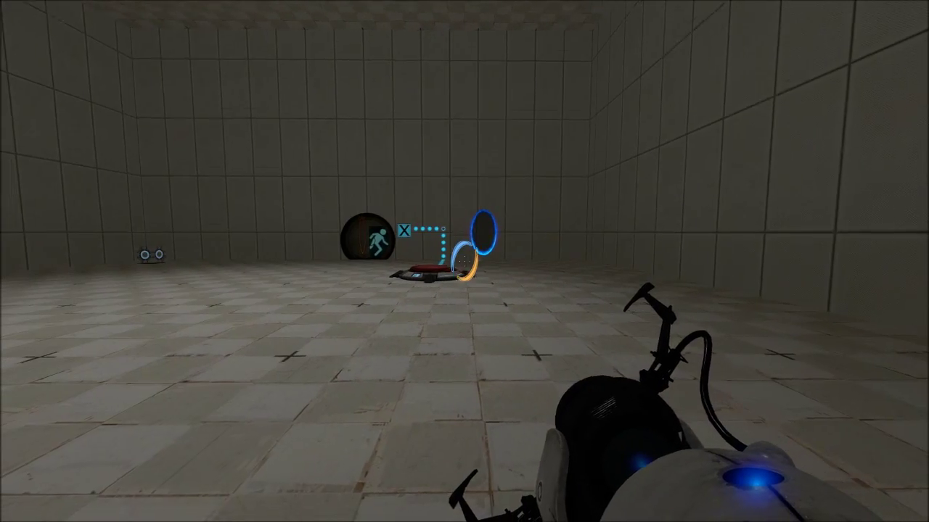
{"action": "key", "text": "w"}
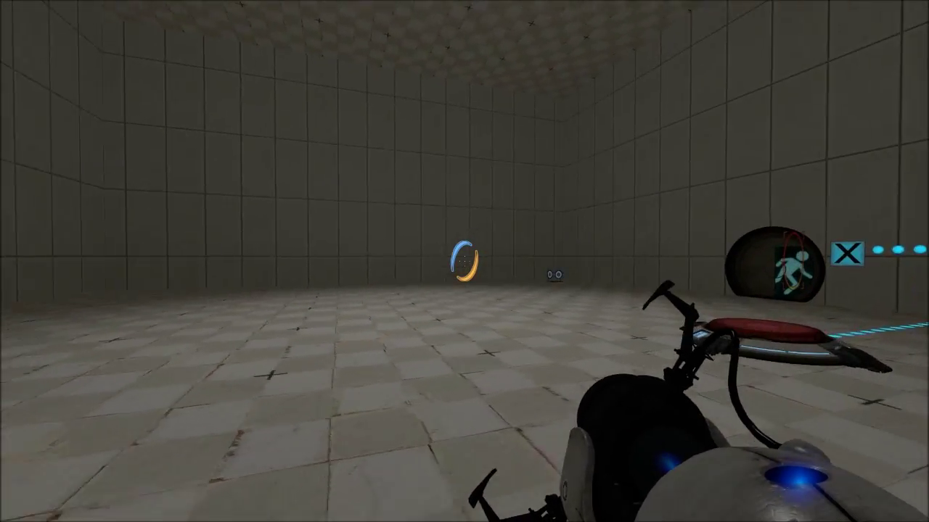
{"action": "key", "text": "s"}
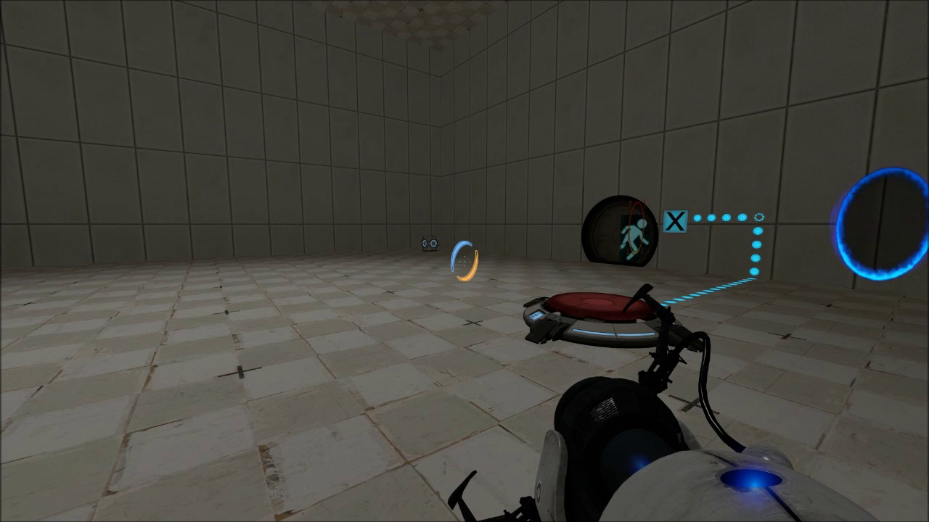
{"action": "key", "text": "w"}
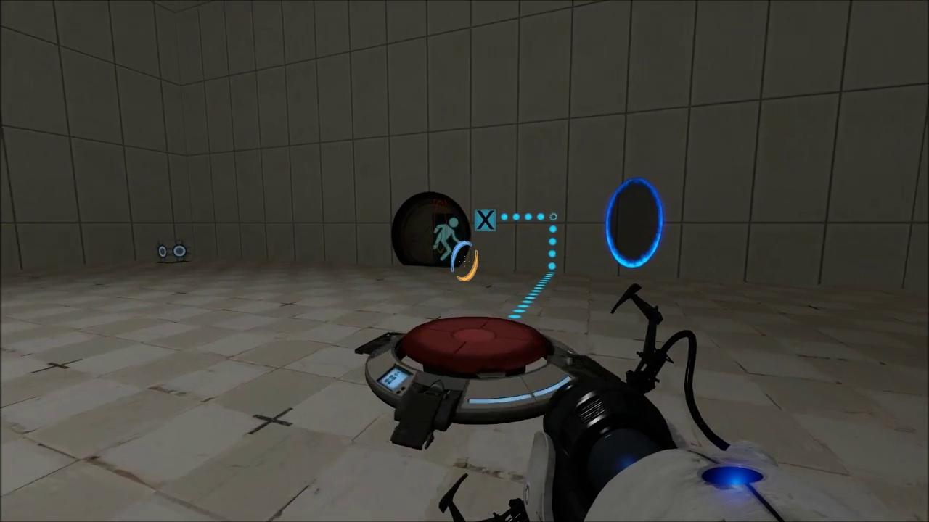
{"action": "key", "text": "w"}
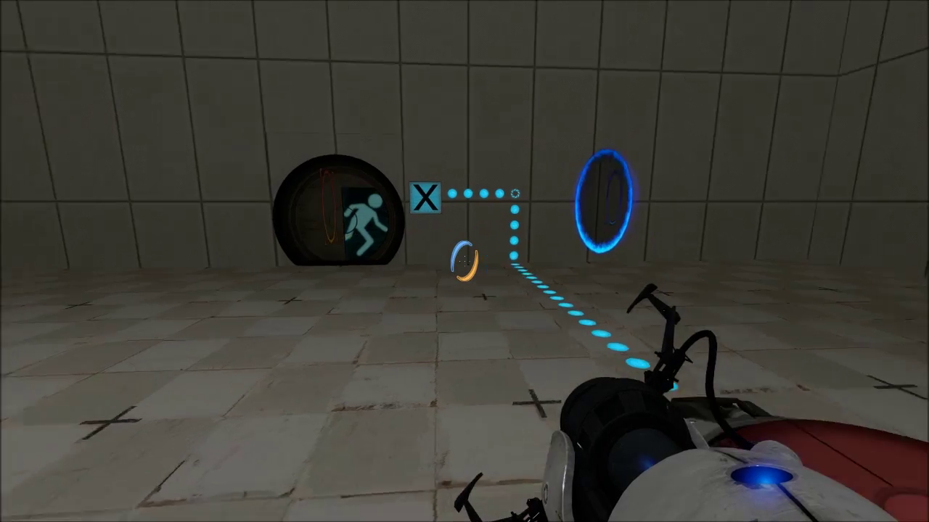
- Enter the corridor and examine how light reaches its walls, floor and round door
{"action": "key", "text": "w"}
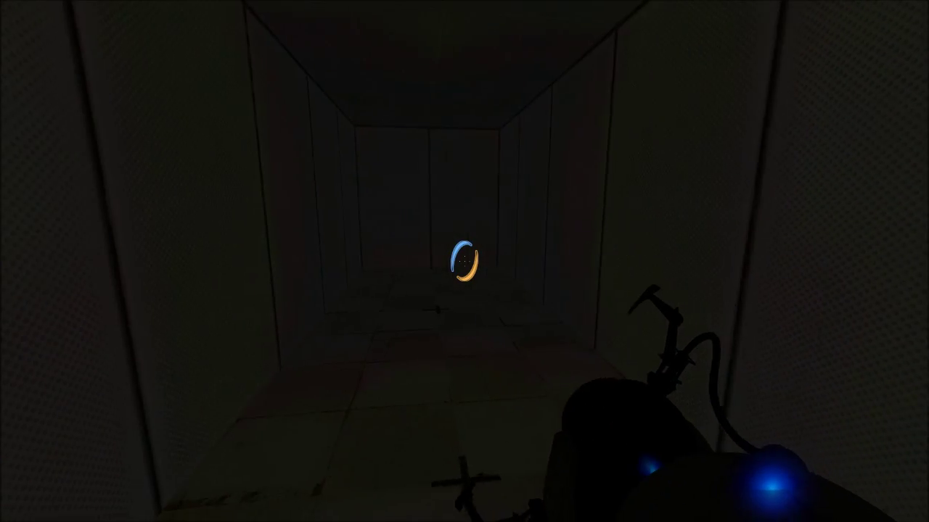
{"action": "key", "text": "w"}
{"action": "right_click", "coordinate": [464, 262]}
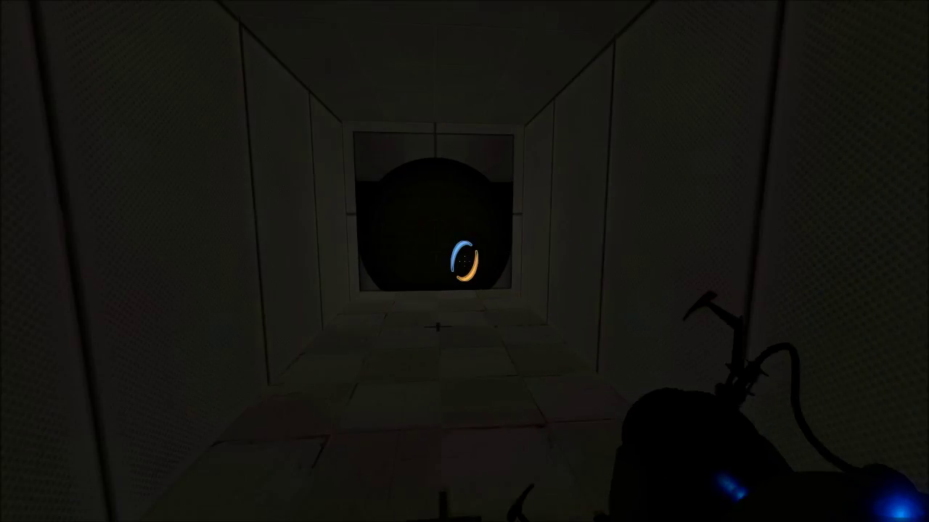
{"action": "key", "text": "w"}
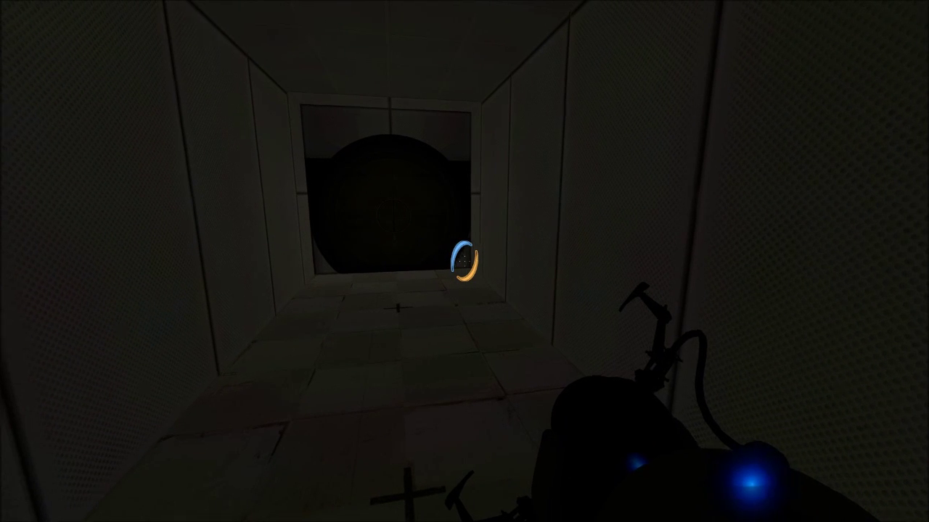
{"action": "key", "text": "s"}
{"action": "key", "text": "w"}
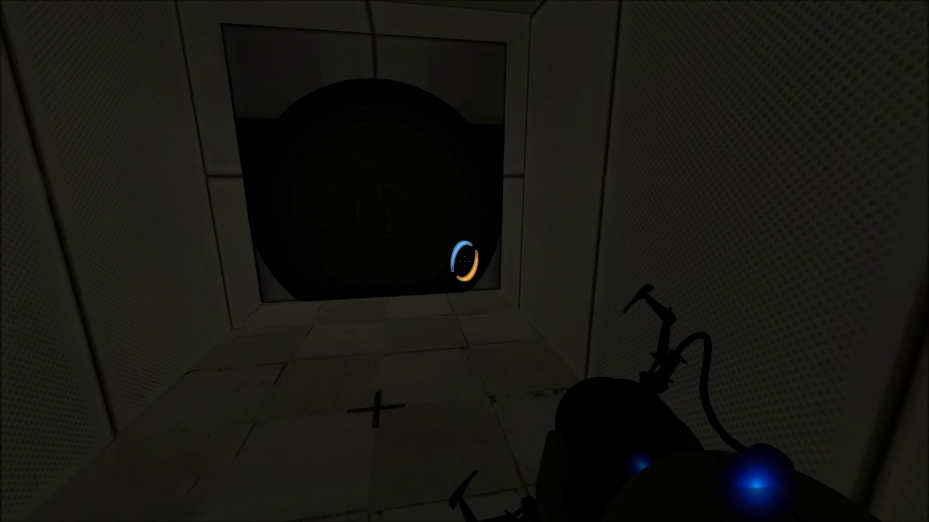
{"action": "key", "text": "s"}
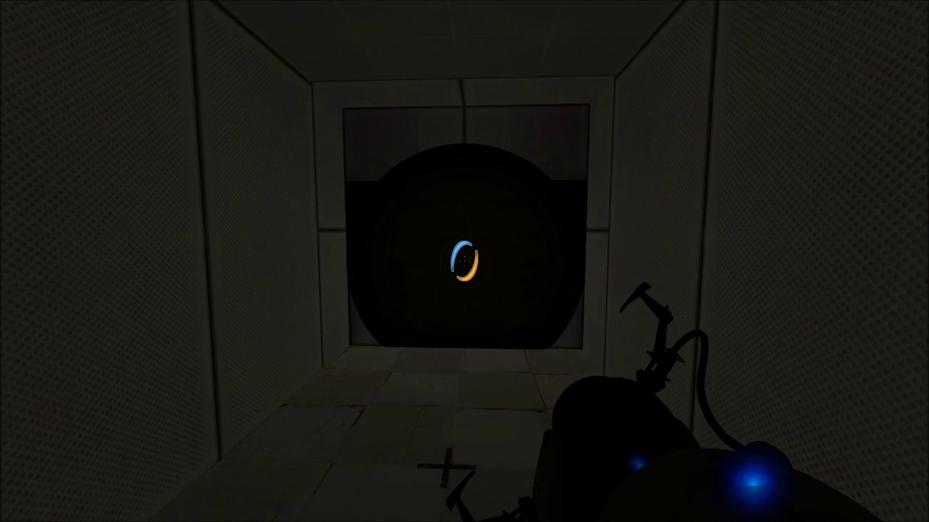